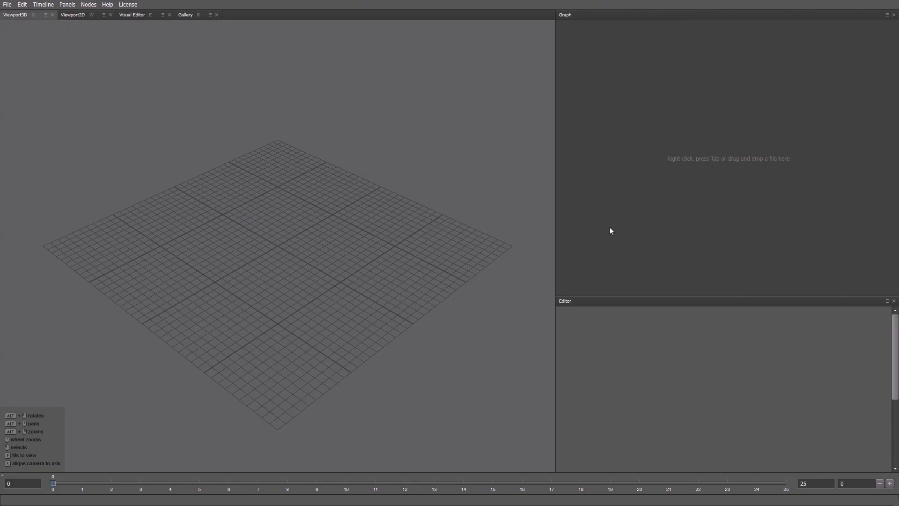
# Save the project as CompositingInWrap01.
pyautogui.click(8, 5)
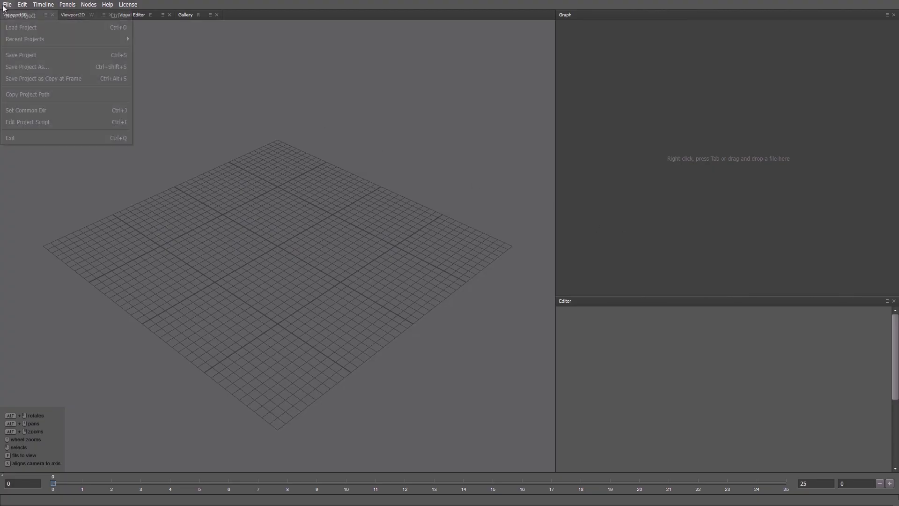
pyautogui.click(28, 67)
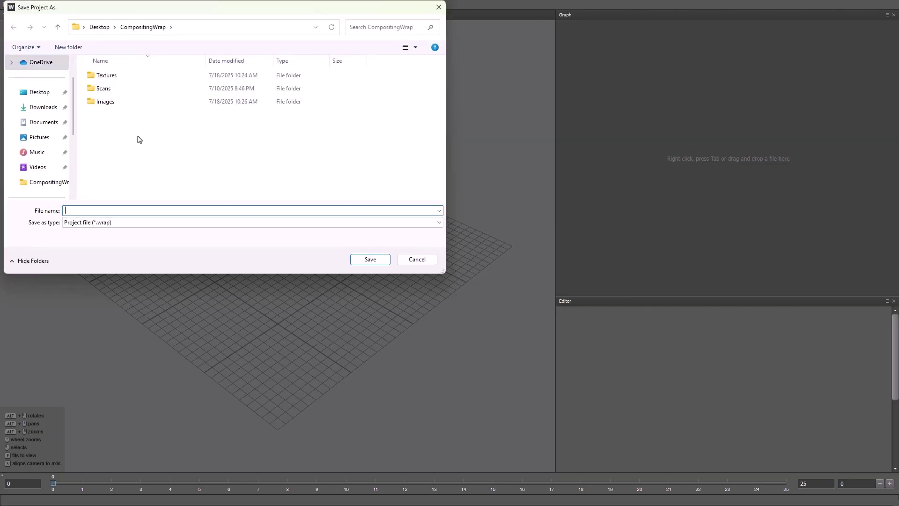
pyautogui.write('CompositingInWrap01')
pyautogui.press('Return')
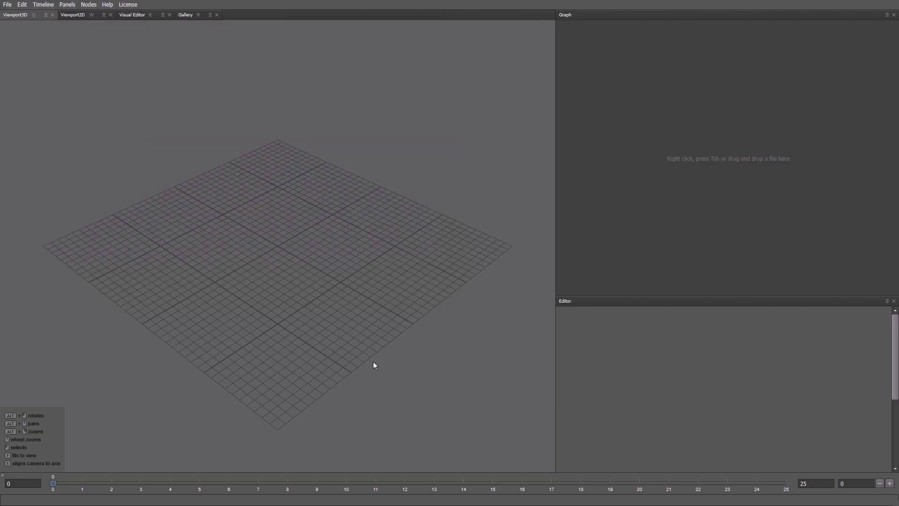
# Select all 40 OBJ scans in the Scans folder and drop them onto the graph.
pyautogui.hotkey('alt', 'Tab')
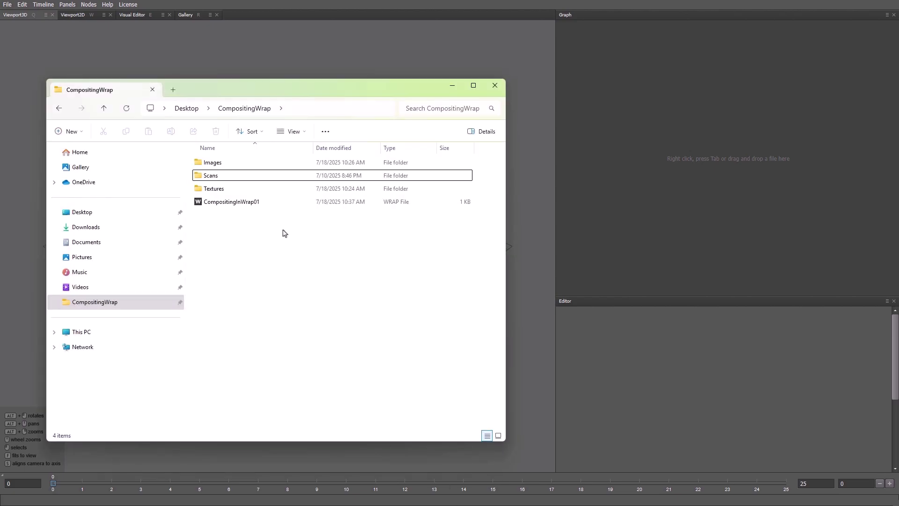
pyautogui.click(206, 177)
pyautogui.doubleClick(207, 177)
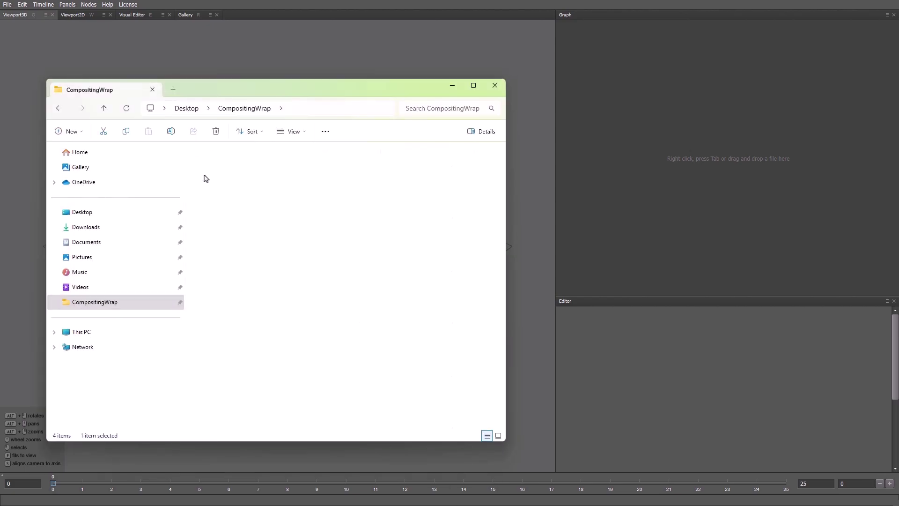
pyautogui.click(219, 164)
pyautogui.hotkey('ctrl', 'a')
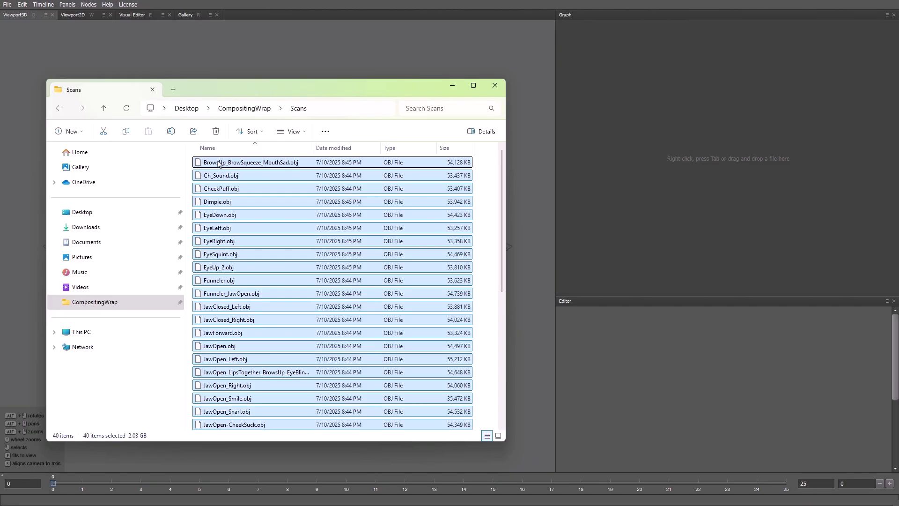
pyautogui.moveTo(220, 164); pyautogui.dragTo(646, 142)
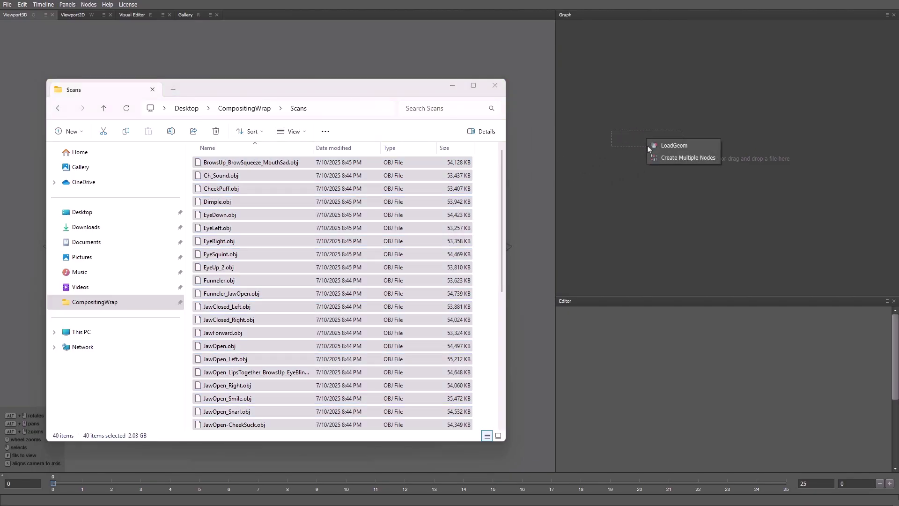
# Load the scans as a LoadGeom node, turn off wireframe and face the head front-on.
pyautogui.click(670, 146)
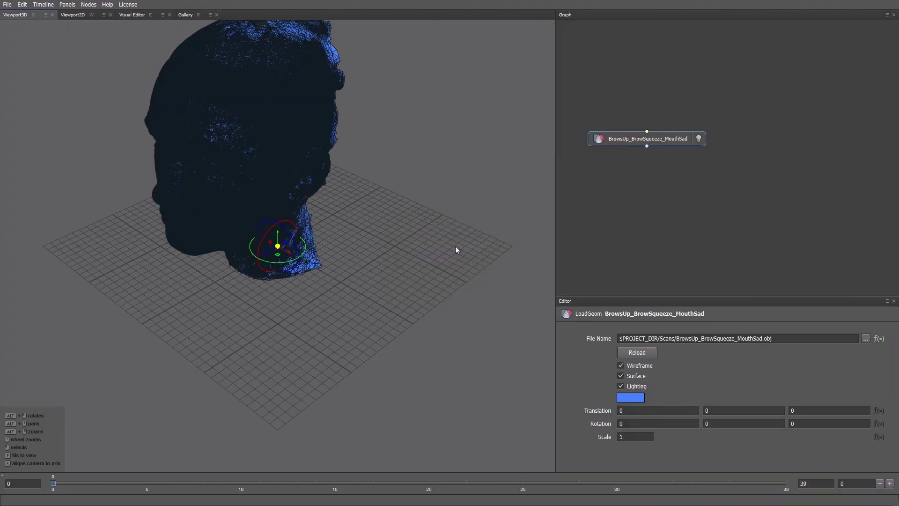
pyautogui.click(621, 366)
pyautogui.keyDown('alt'); pyautogui.moveTo(286, 187); pyautogui.dragTo(362, 213); pyautogui.keyUp('alt')
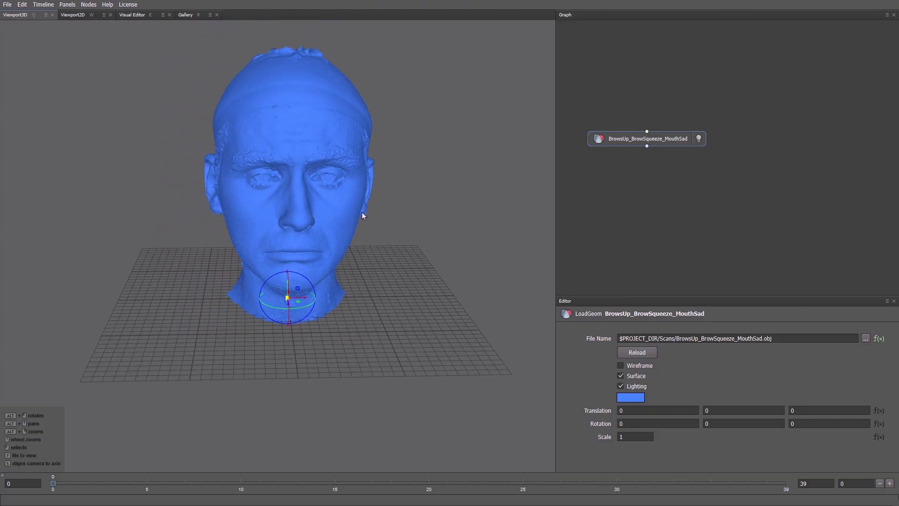
# Rename the geometry node to Scans and scrub the timeline through other scans.
pyautogui.rightClick(611, 136)
pyautogui.click(616, 139)
pyautogui.write('Scans')
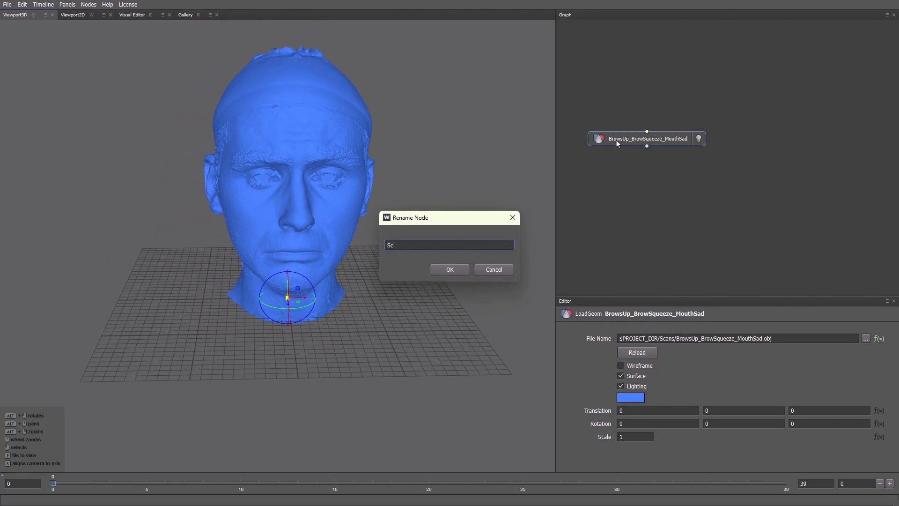
pyautogui.press('Return')
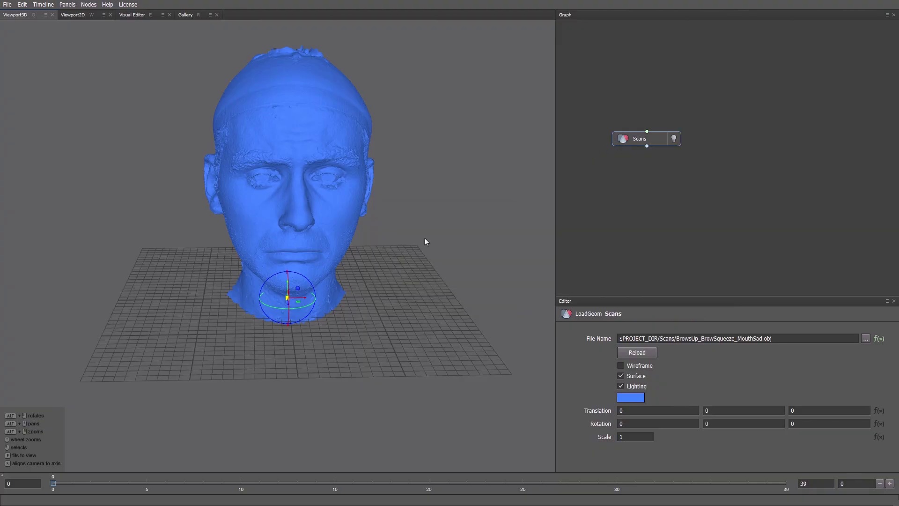
pyautogui.moveTo(82, 483); pyautogui.dragTo(165, 484)
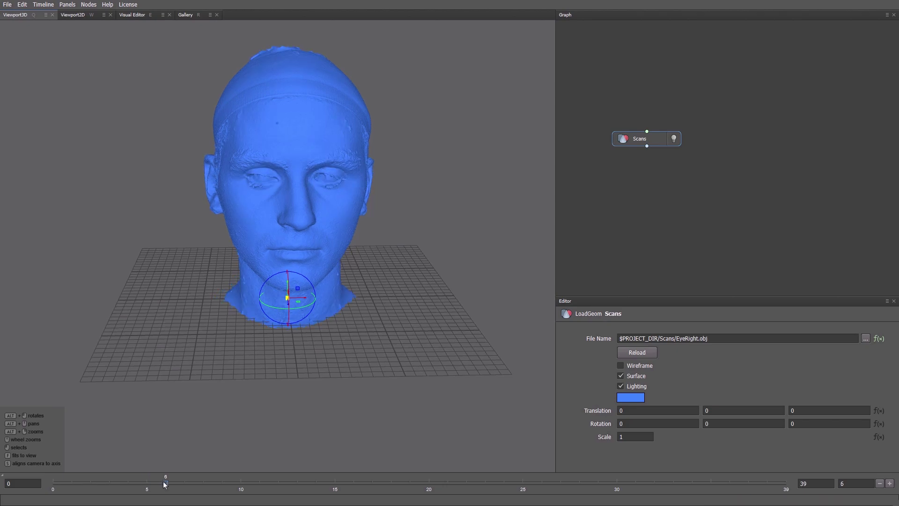
# Add a Camera node and align the view straight onto the face.
pyautogui.rightClick(732, 141)
pyautogui.write('camera')
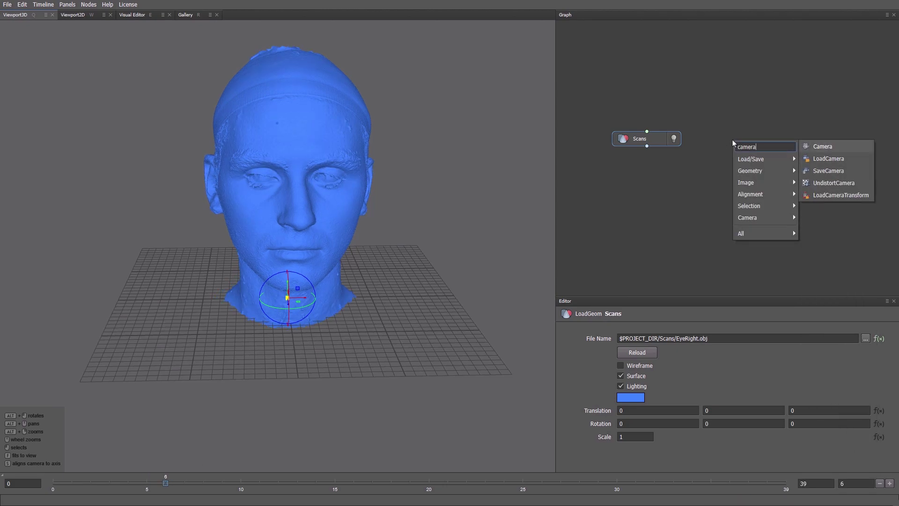
pyautogui.press('Return')
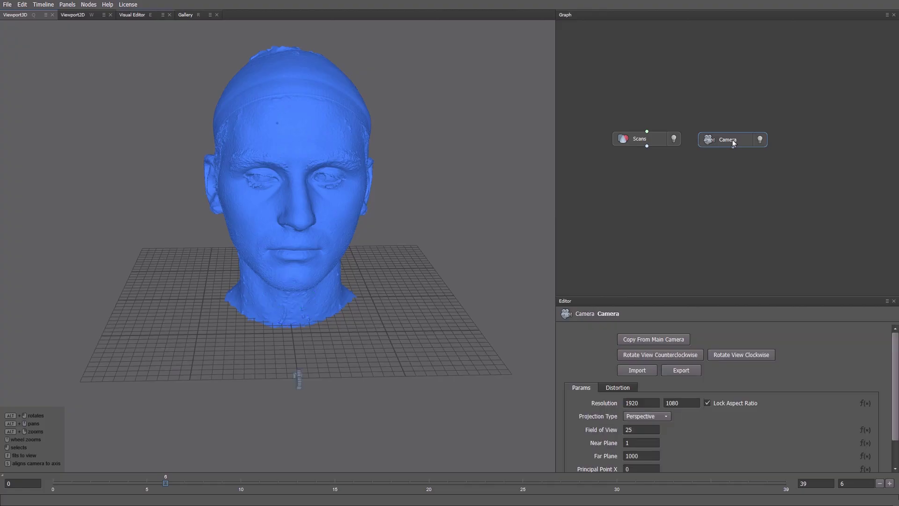
pyautogui.keyDown('alt'); pyautogui.moveTo(361, 196); pyautogui.dragTo(268, 223); pyautogui.keyUp('alt')
pyautogui.press('s')
pyautogui.press('f')
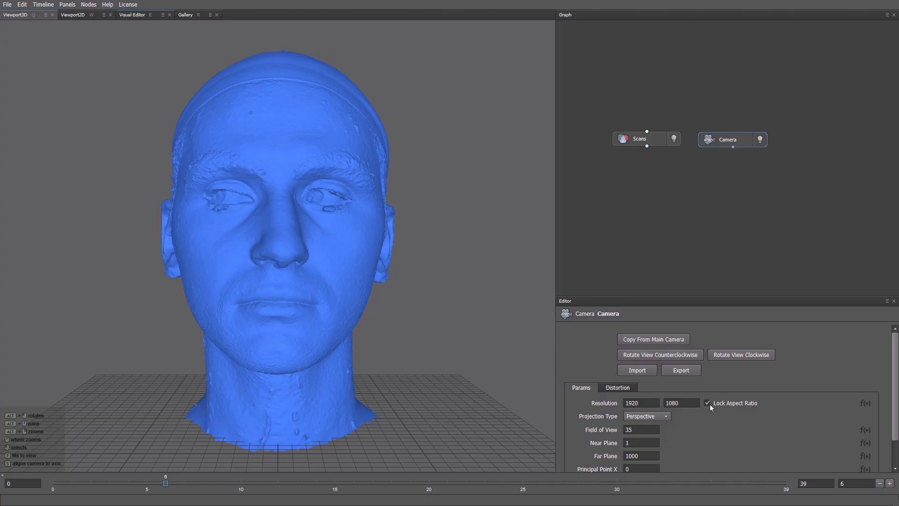
# Set the camera resolution width to 900 for a 900×1080 image.
pyautogui.doubleClick(651, 403)
pyautogui.write('900')
pyautogui.press('Return')
pyautogui.press('Tab')
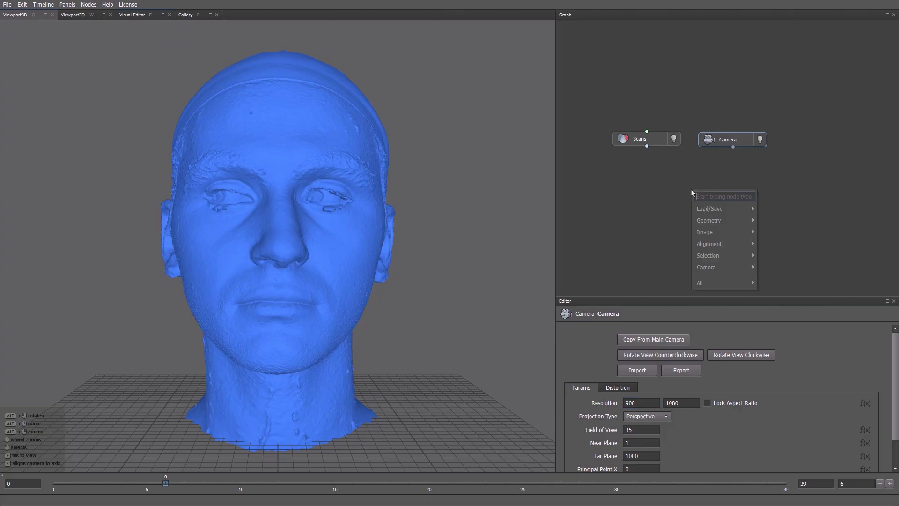
# Add a Render node with the Scans and Camera nodes connected as its inputs.
pyautogui.write('render')
pyautogui.press('Return')
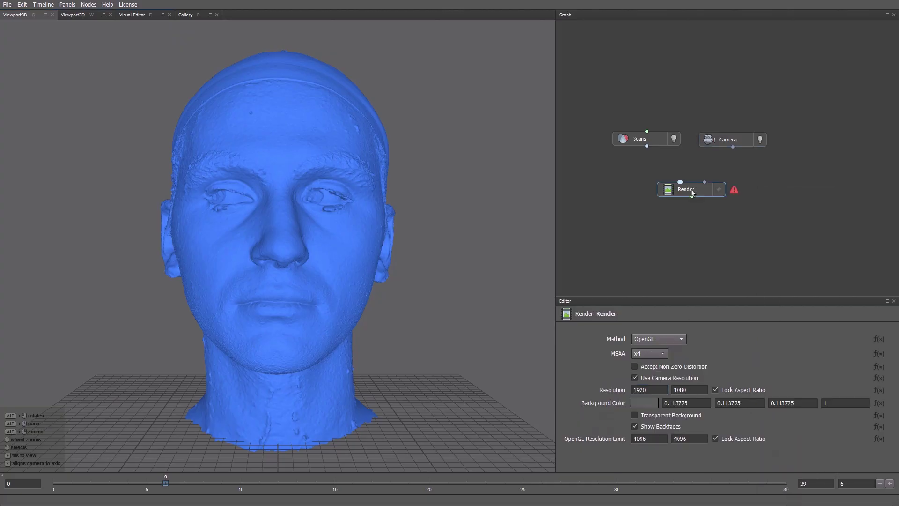
pyautogui.moveTo(647, 147); pyautogui.dragTo(680, 182)
pyautogui.moveTo(733, 147); pyautogui.dragTo(701, 174)
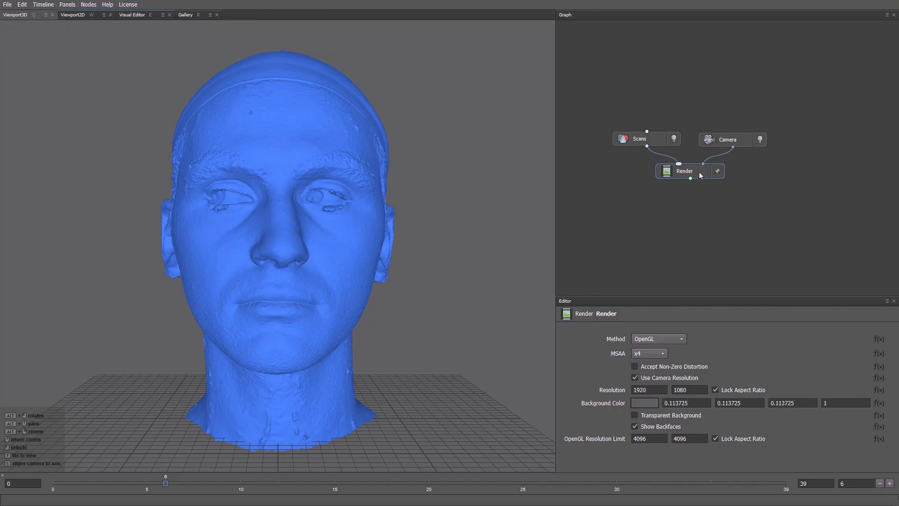
# Fit the 2D render view, enable Transparent Background, and preview a different scan frame.
pyautogui.click(80, 17)
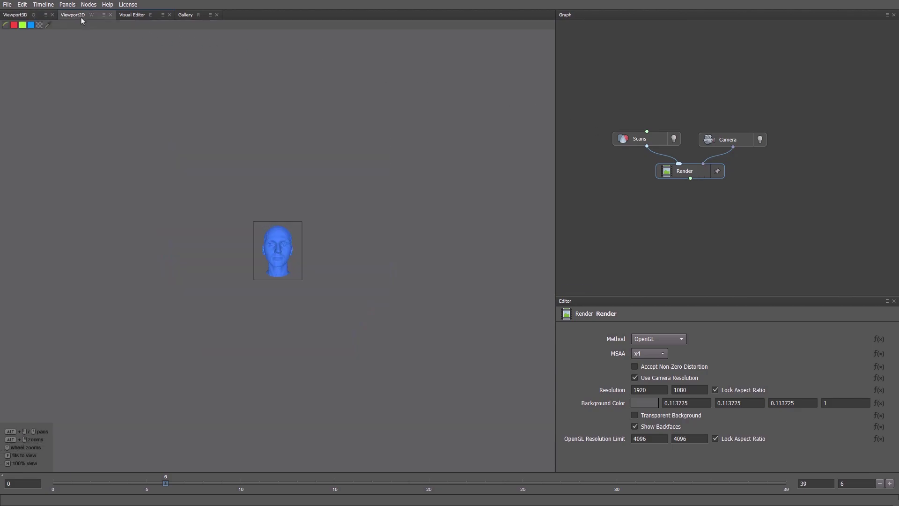
pyautogui.press('f')
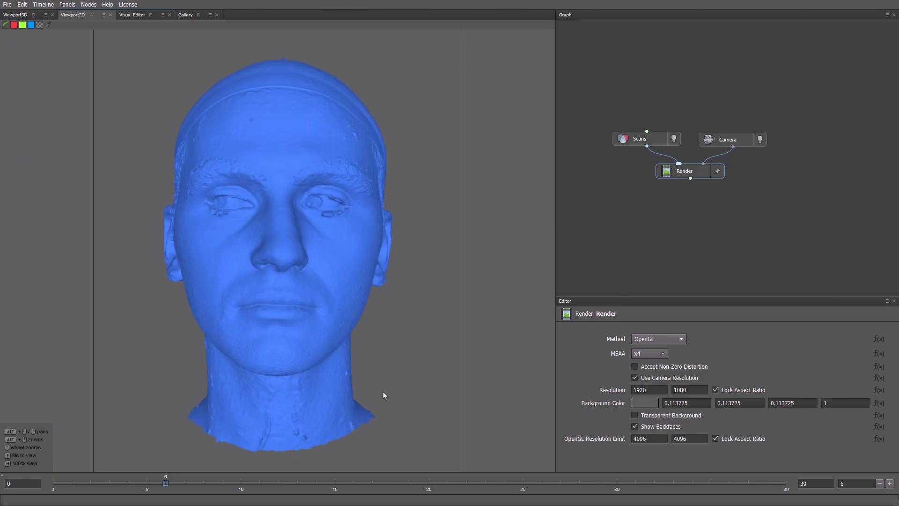
pyautogui.click(636, 415)
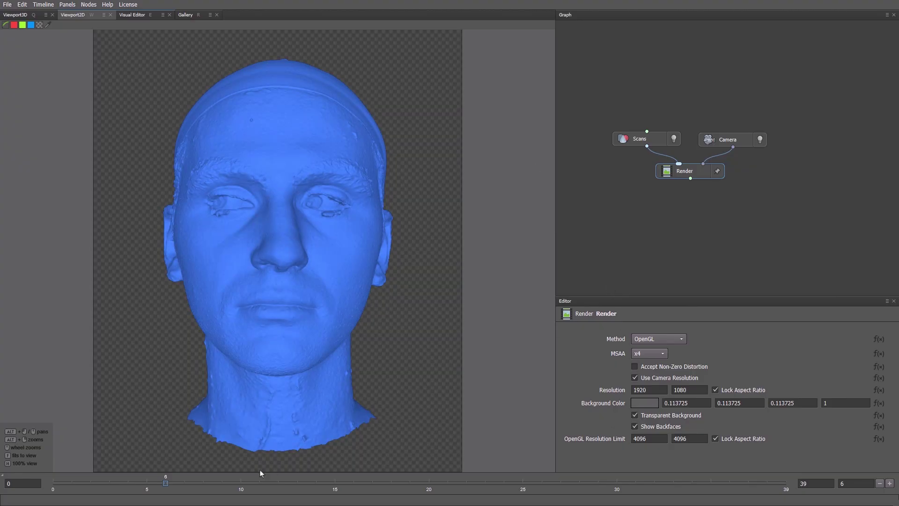
pyautogui.moveTo(165, 483); pyautogui.dragTo(296, 482)
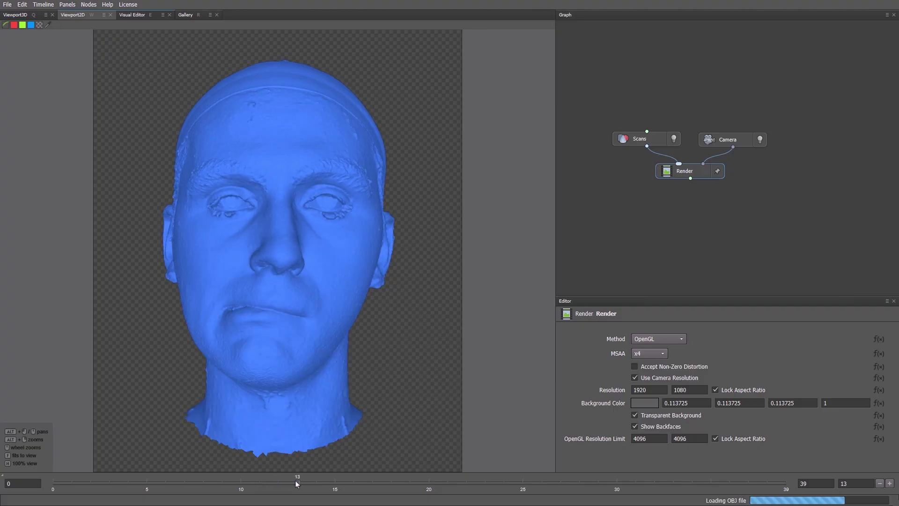
# Add a TextImage node fed by the Render node.
pyautogui.rightClick(694, 209)
pyautogui.write('textimag')
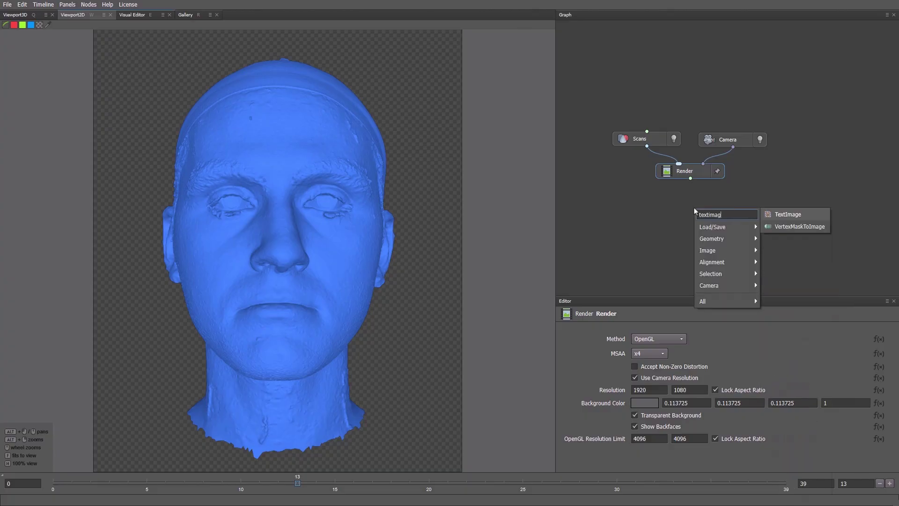
pyautogui.write('e')
pyautogui.press('Return')
pyautogui.moveTo(691, 178); pyautogui.dragTo(709, 208)
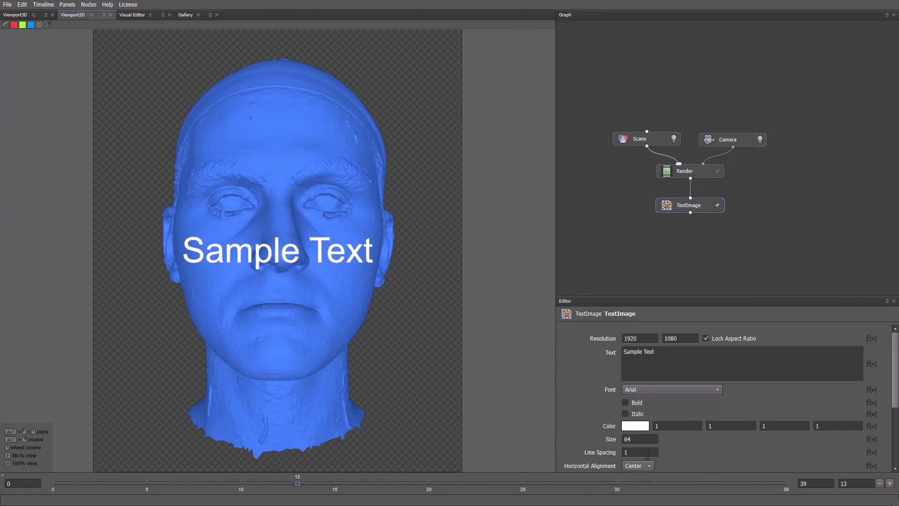
# Set the label size to 30, bottom-centre preset, Anchor Y -0.9, and check another frame.
pyautogui.doubleClick(630, 439)
pyautogui.write('30')
pyautogui.press('Return')
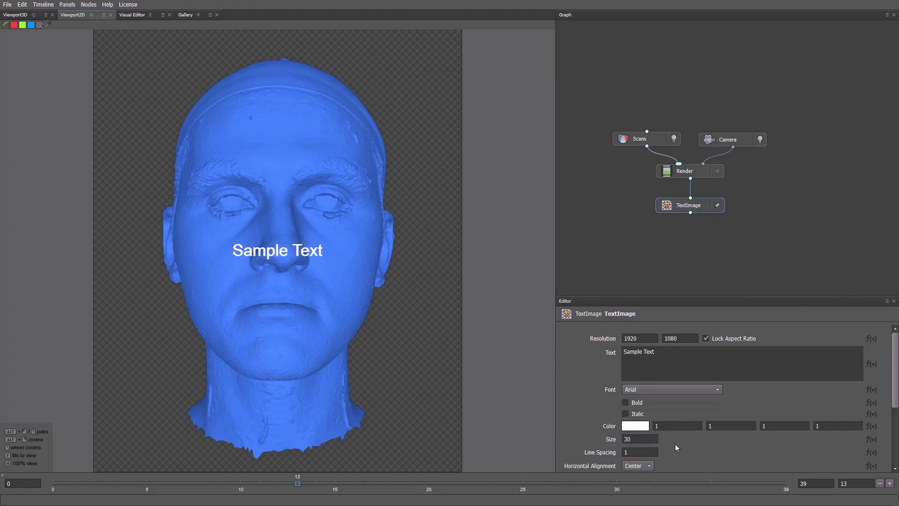
pyautogui.scroll(-4, 675, 444)
pyautogui.click(641, 458)
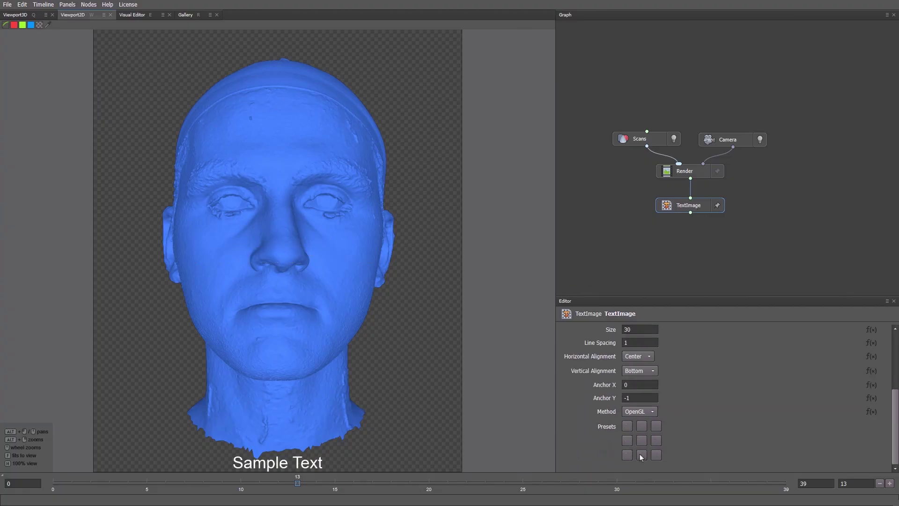
pyautogui.doubleClick(633, 398)
pyautogui.write('-0.9')
pyautogui.press('Return')
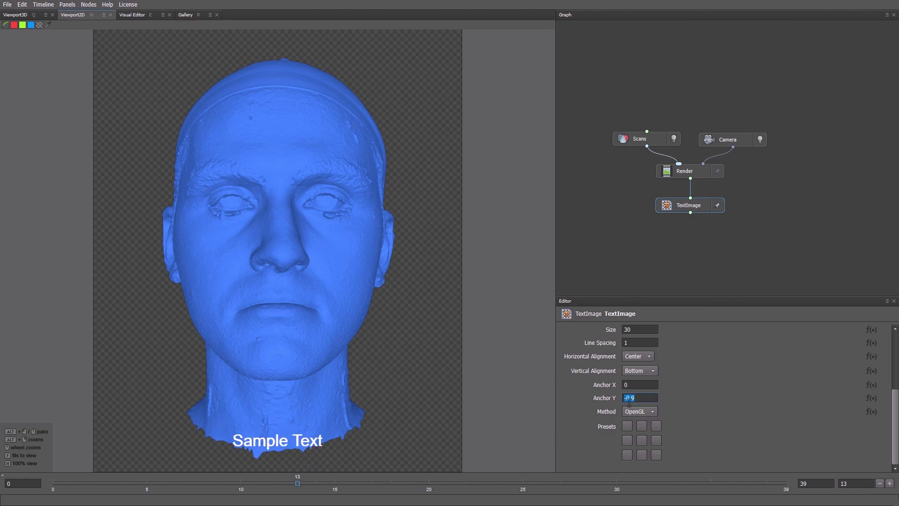
pyautogui.scroll(4, 566, 411)
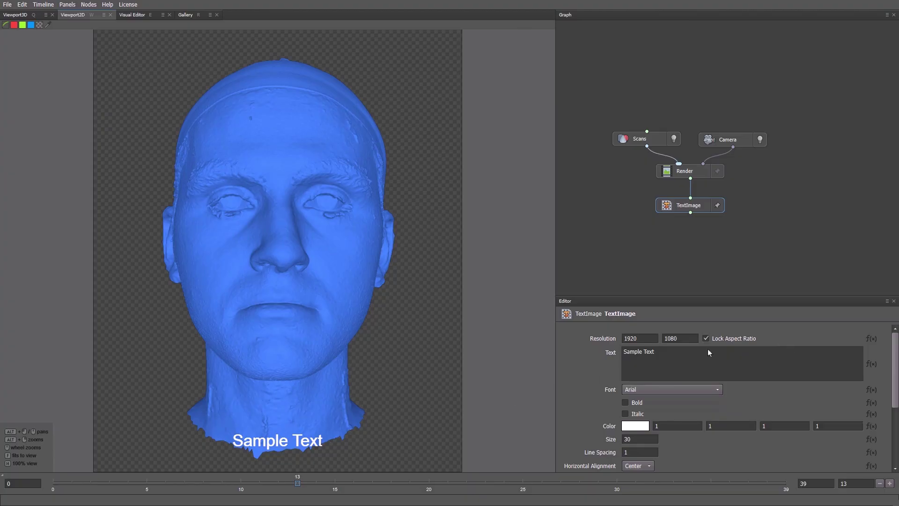
pyautogui.moveTo(309, 480); pyautogui.dragTo(347, 483)
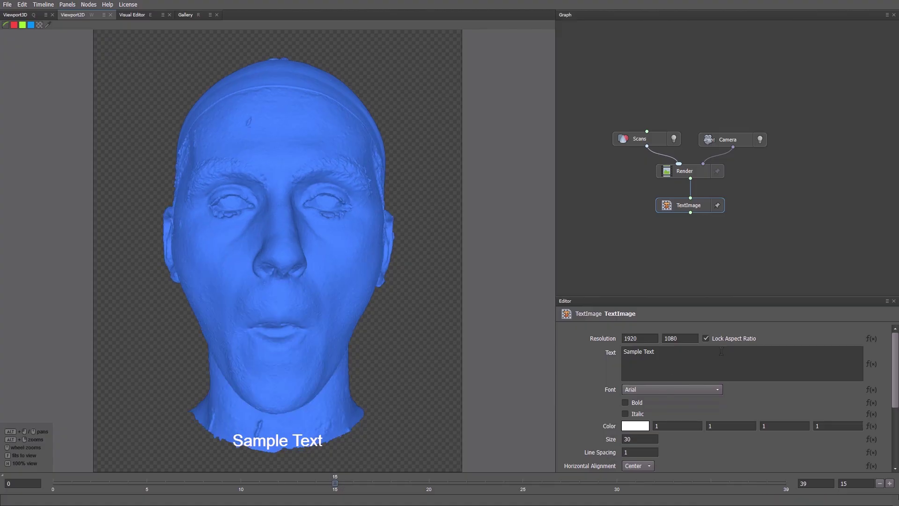
# Write an expression importing os that returns nodeParamValue("Scans", "fileName"), then run it.
pyautogui.click(871, 365)
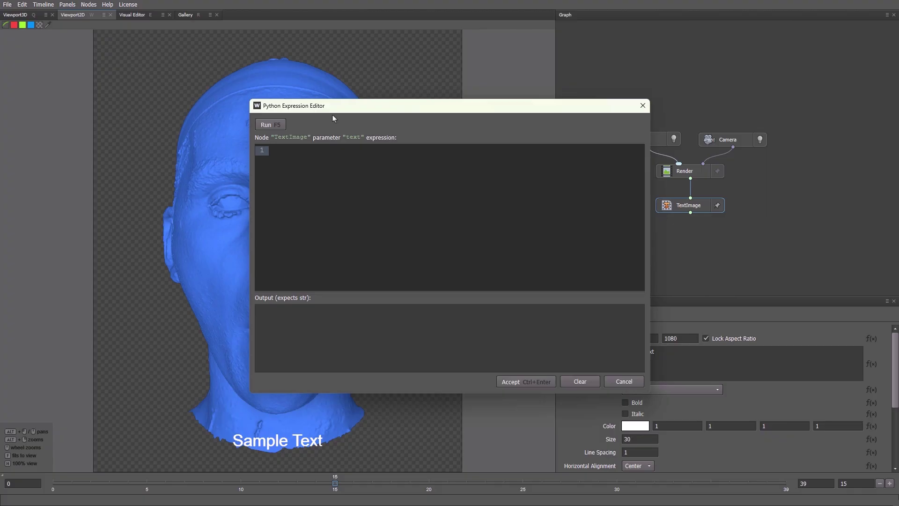
pyautogui.write('import os')
pyautogui.press('Return')
pyautogui.write('file_name =')
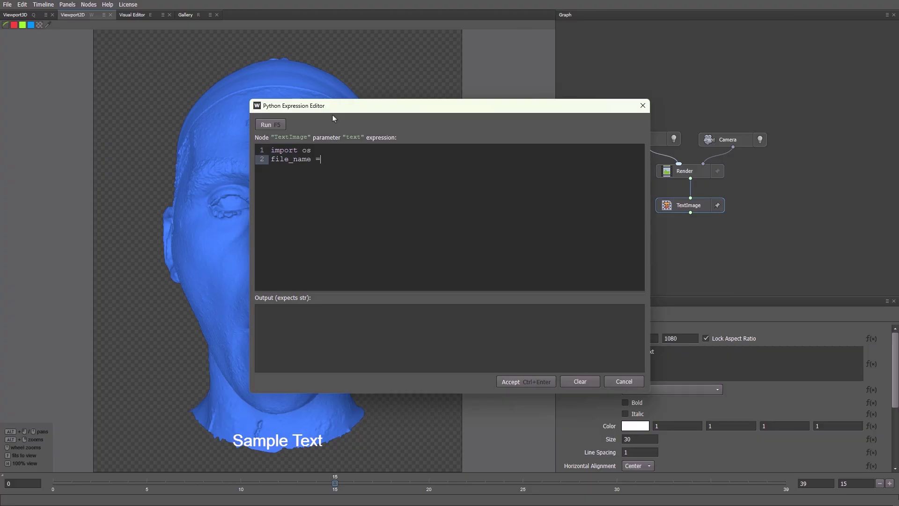
pyautogui.write(' nodeParamValue("')
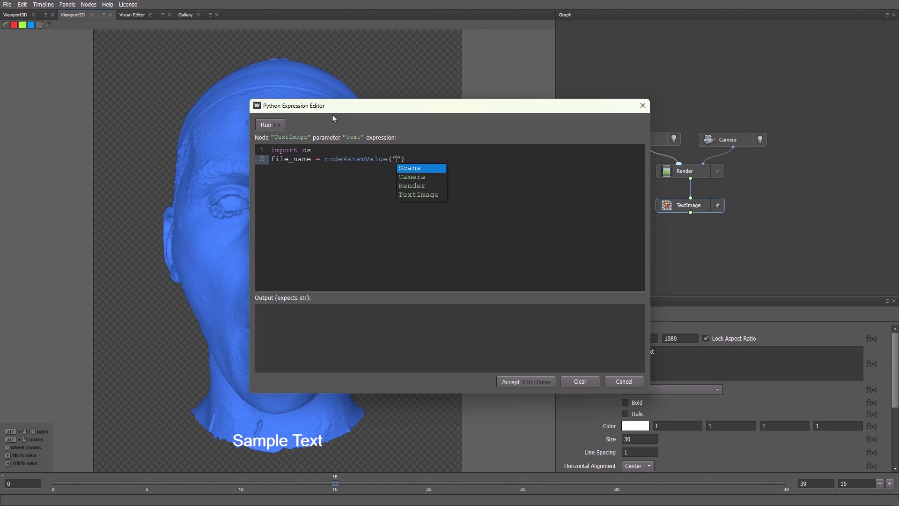
pyautogui.press('Return')
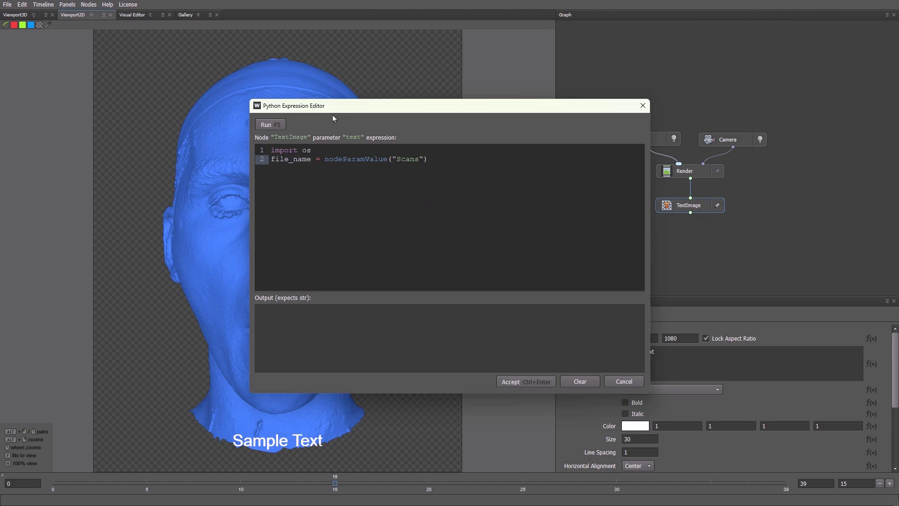
pyautogui.write(', "')
pyautogui.press('Return')
pyautogui.press('Return')
pyautogui.write('re')
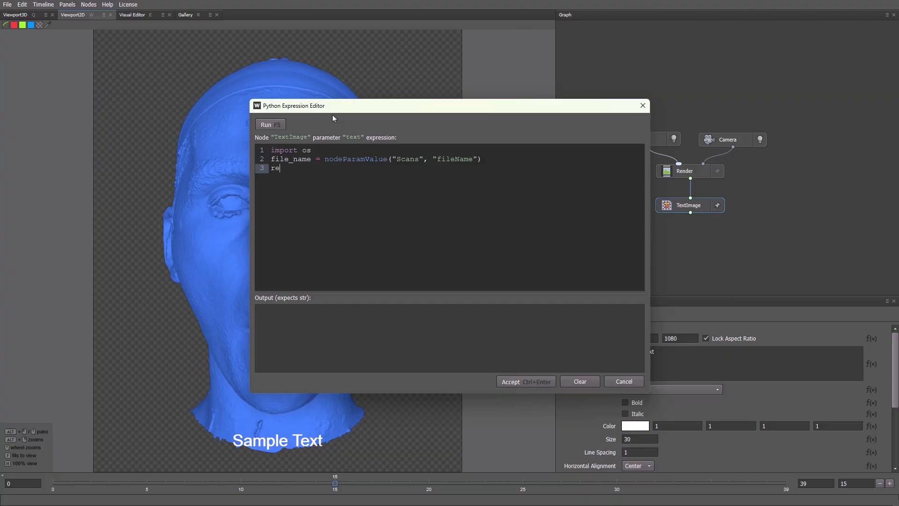
pyautogui.write('turn file_name')
pyautogui.click(283, 123)
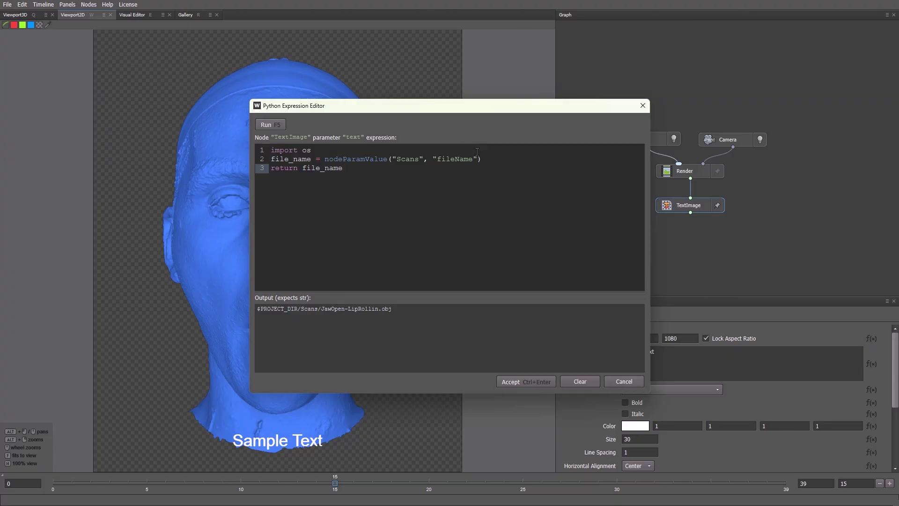
# Add os.path.basename and make the expression return os.path.splitext(base_name)[0].
pyautogui.click(495, 161)
pyautogui.press('Return')
pyautogui.write('bas')
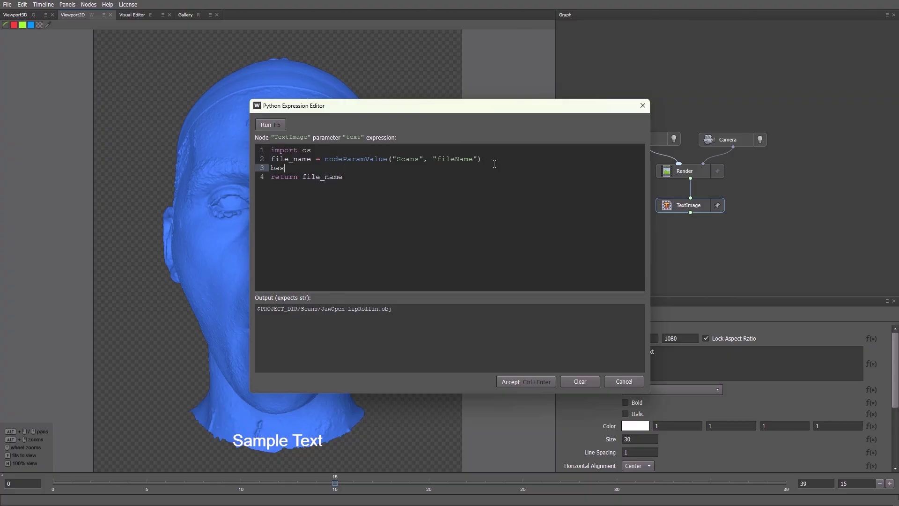
pyautogui.write('e_name = os.path.basename(file_name')
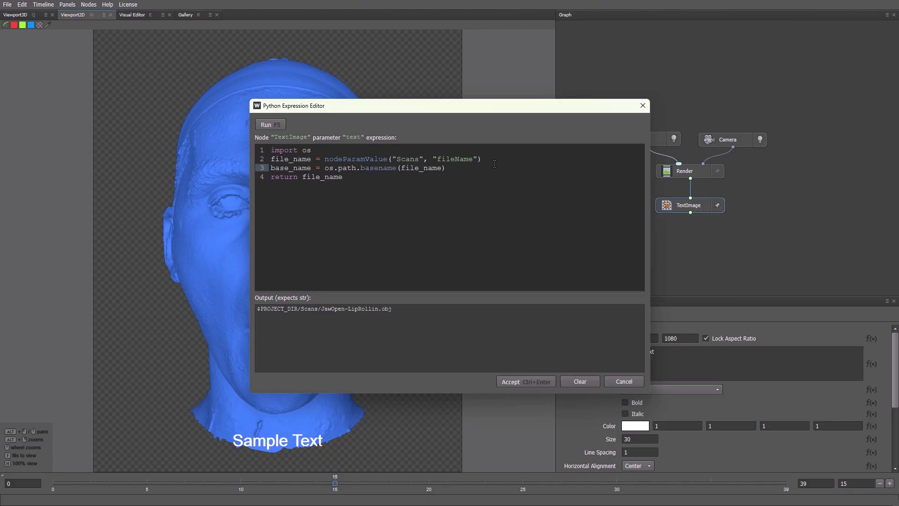
pyautogui.doubleClick(323, 177)
pyautogui.write('base_name')
pyautogui.click(267, 125)
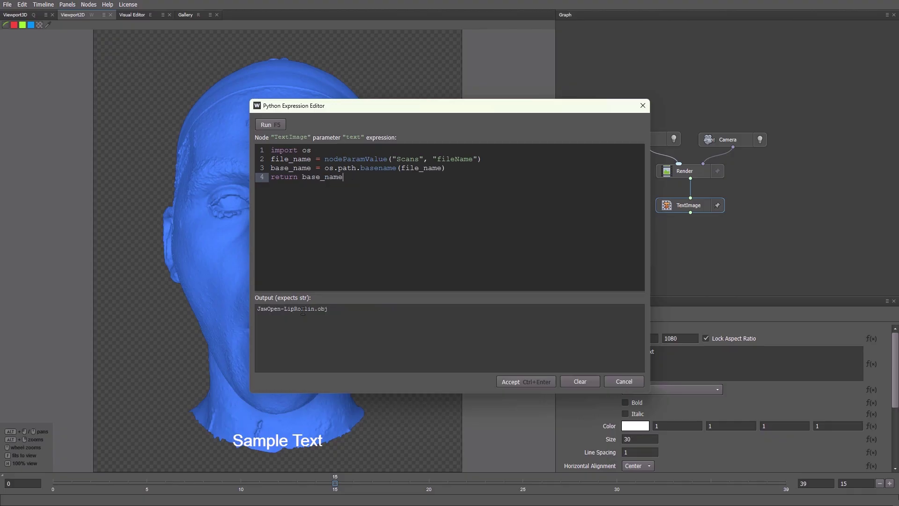
pyautogui.doubleClick(335, 179)
pyautogui.write('os.path.splitext(base_name)[0]')
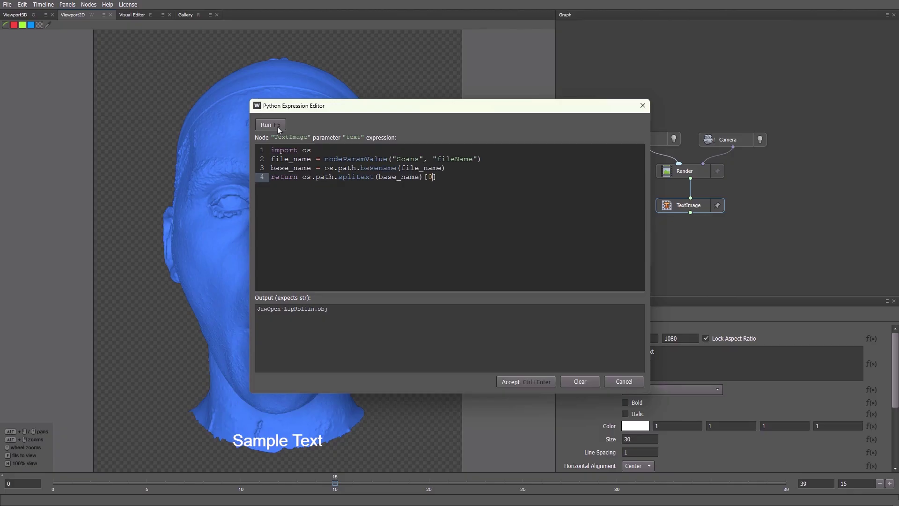
# Run and accept the expression, then verify the label on frames 16, 18 and 15.
pyautogui.click(277, 127)
pyautogui.click(538, 381)
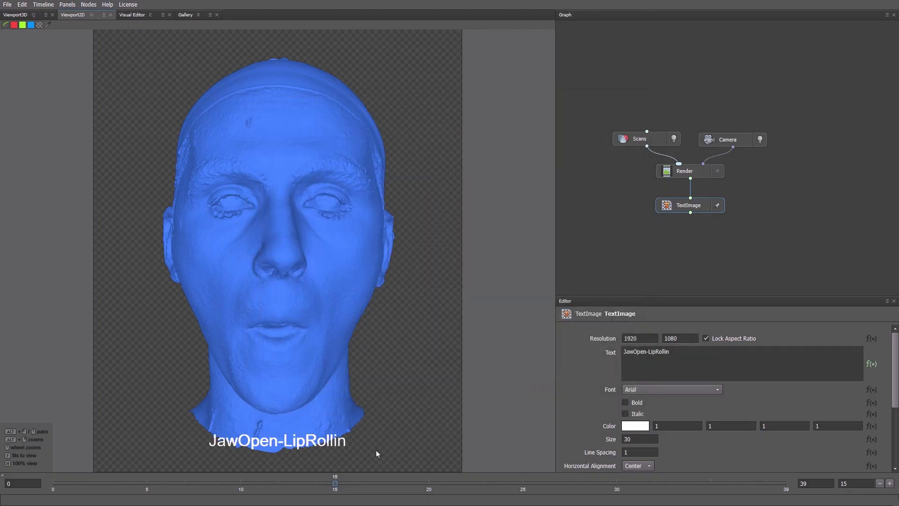
pyautogui.click(359, 480)
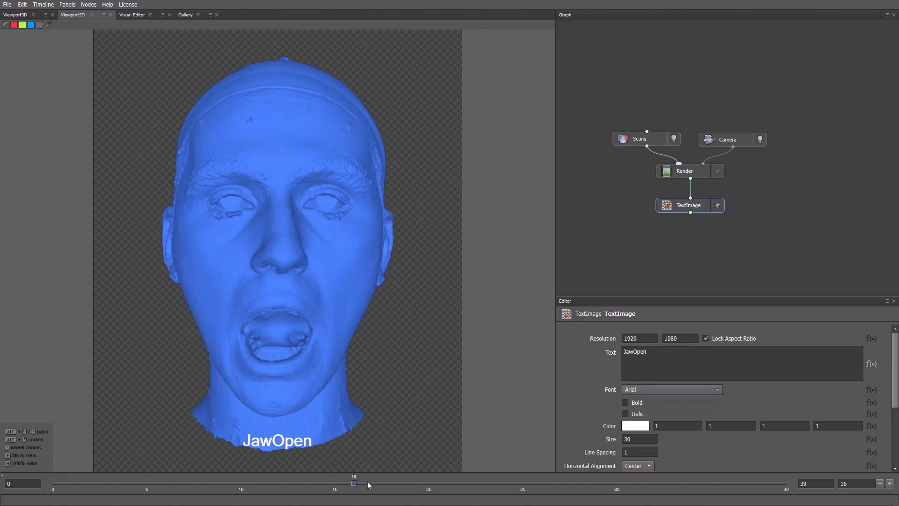
pyautogui.click(392, 483)
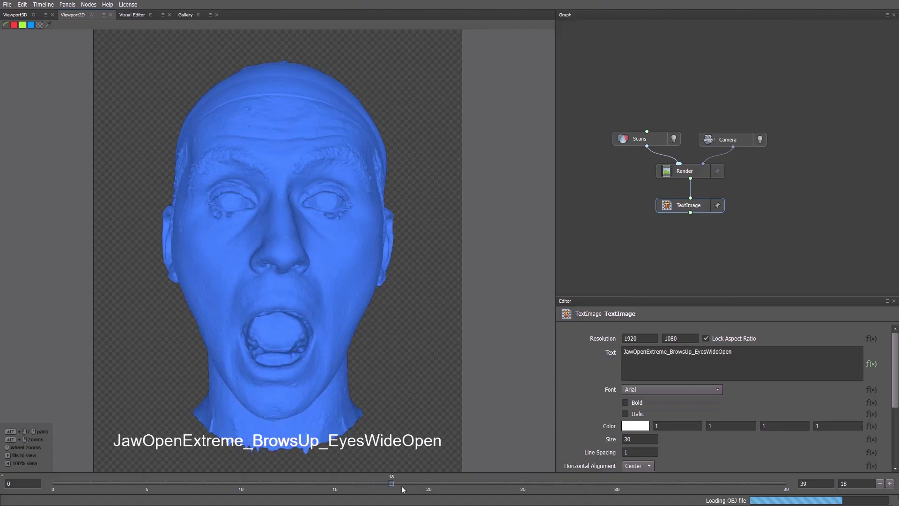
pyautogui.click(335, 483)
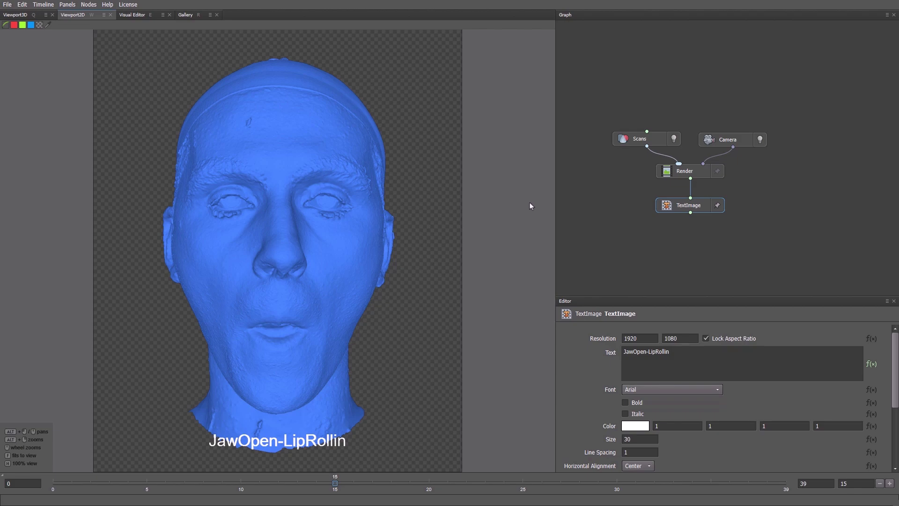
# Add a CreateImage node with a near-black 0.039 background colour.
pyautogui.rightClick(610, 207)
pyautogui.write('createima')
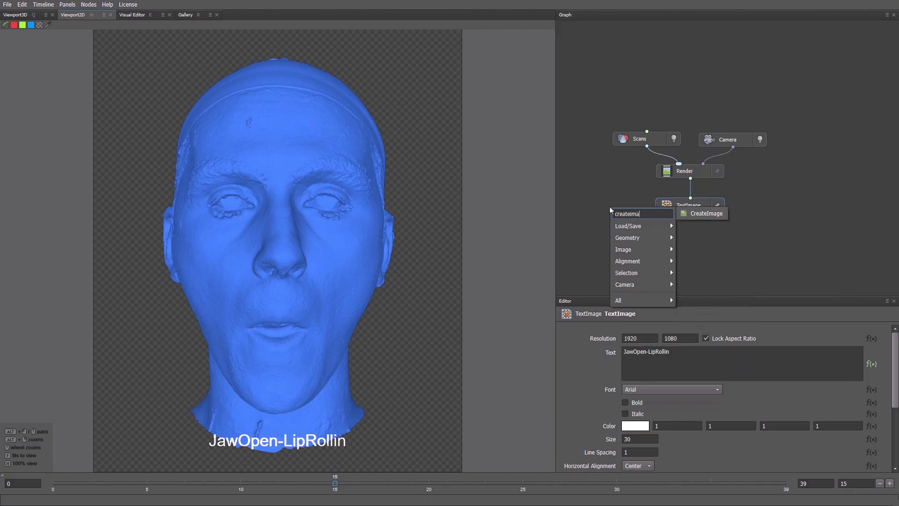
pyautogui.press('Return')
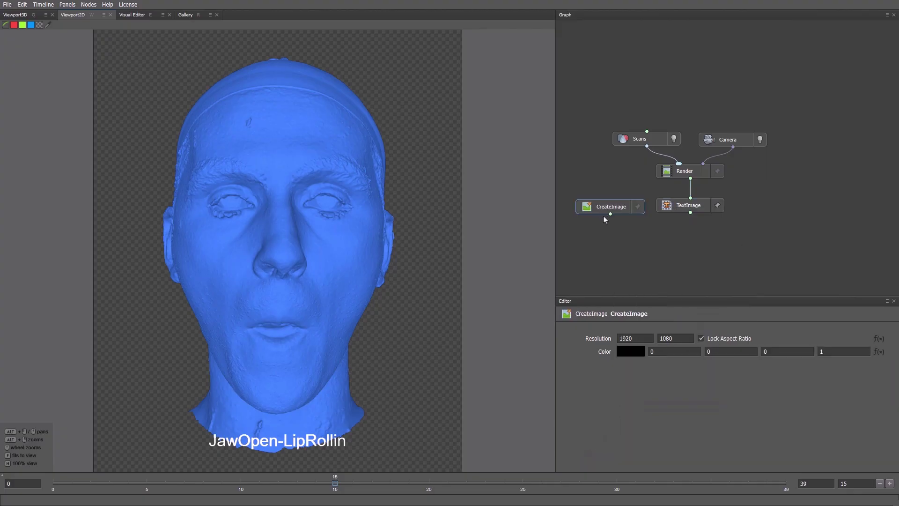
pyautogui.click(625, 352)
pyautogui.moveTo(292, 305); pyautogui.dragTo(293, 301)
pyautogui.click(549, 314)
# Add a MergeImage with CreateImage as background, TextImage as foreground, Translation X -0.4.
pyautogui.rightClick(654, 244)
pyautogui.write('mergeim')
pyautogui.press('Return')
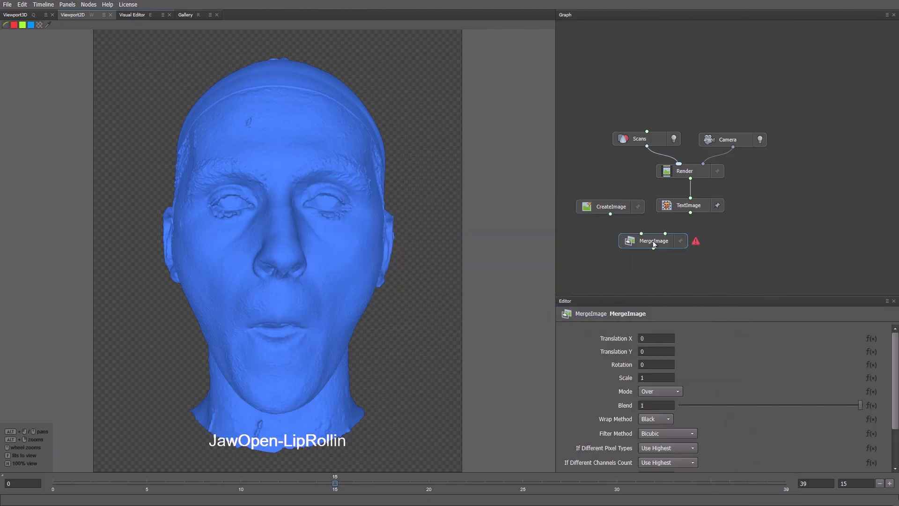
pyautogui.moveTo(611, 214); pyautogui.dragTo(643, 233)
pyautogui.moveTo(691, 212); pyautogui.dragTo(666, 235)
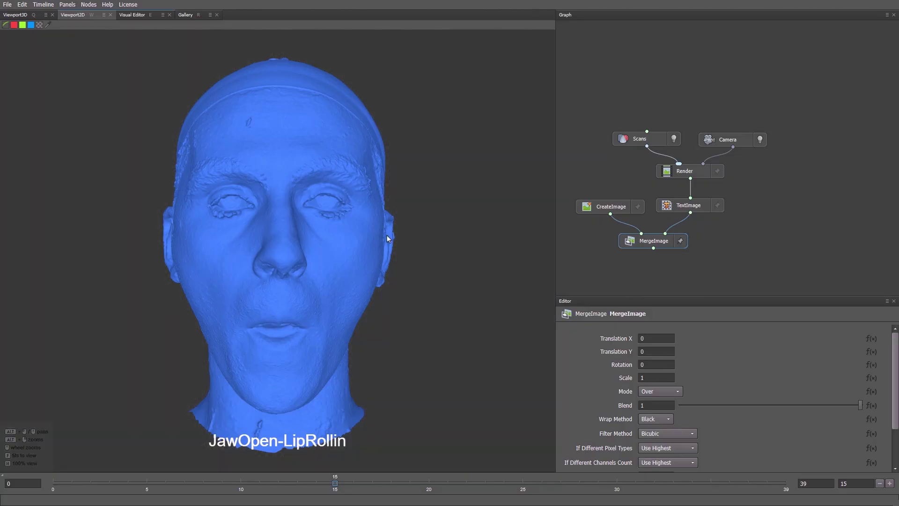
pyautogui.press('f')
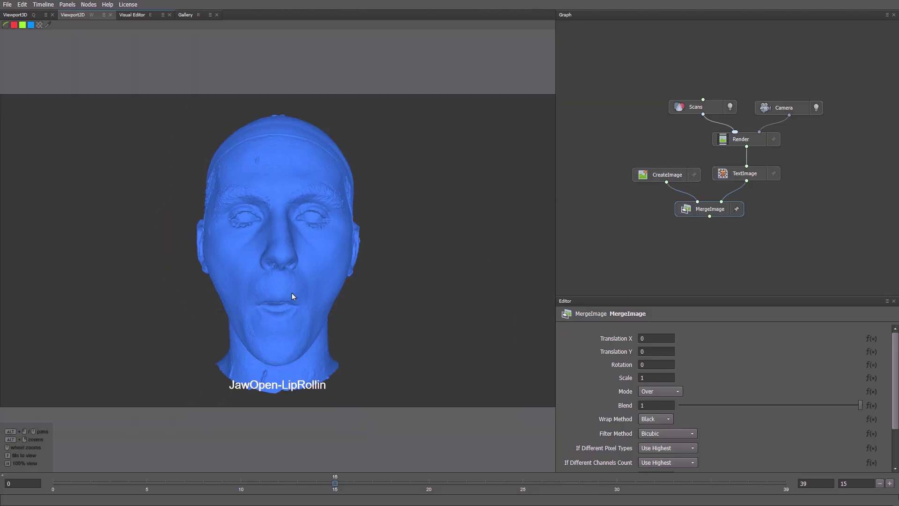
pyautogui.click(670, 338)
pyautogui.scroll(-4, 669, 338)
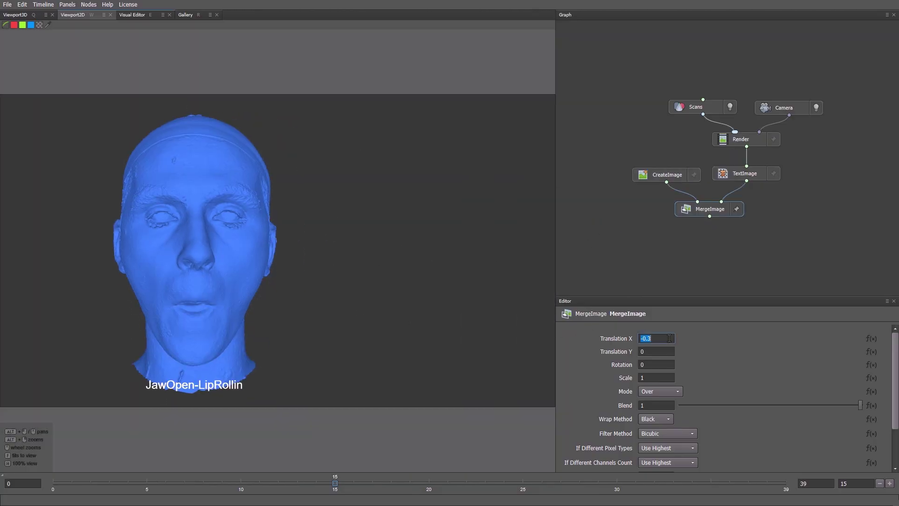
pyautogui.click(701, 341)
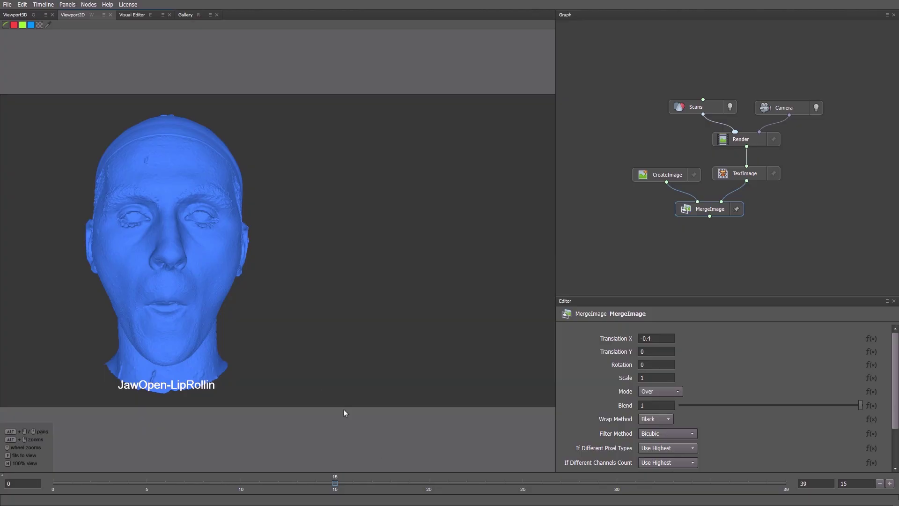
# Load all 40 images from the Textures folder as a sequence LoadImage node.
pyautogui.hotkey('alt', 'Tab')
pyautogui.click(235, 109)
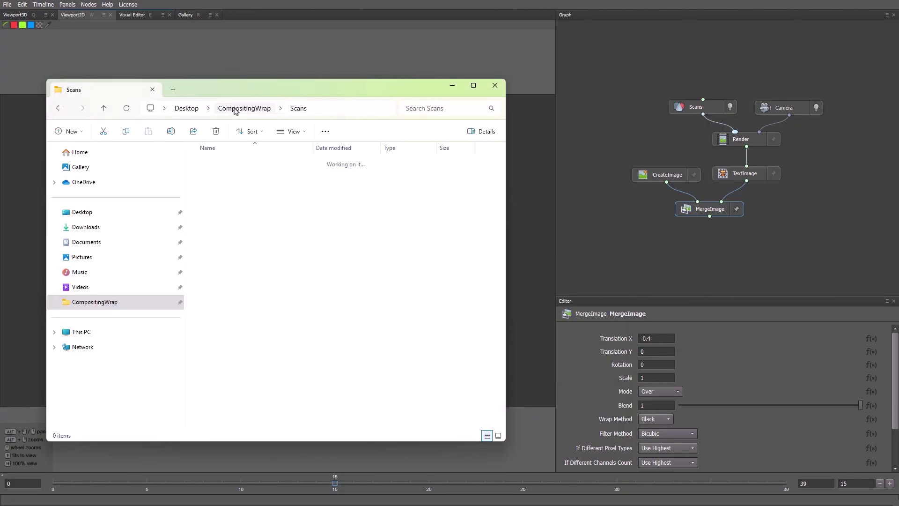
pyautogui.doubleClick(214, 189)
pyautogui.click(216, 168)
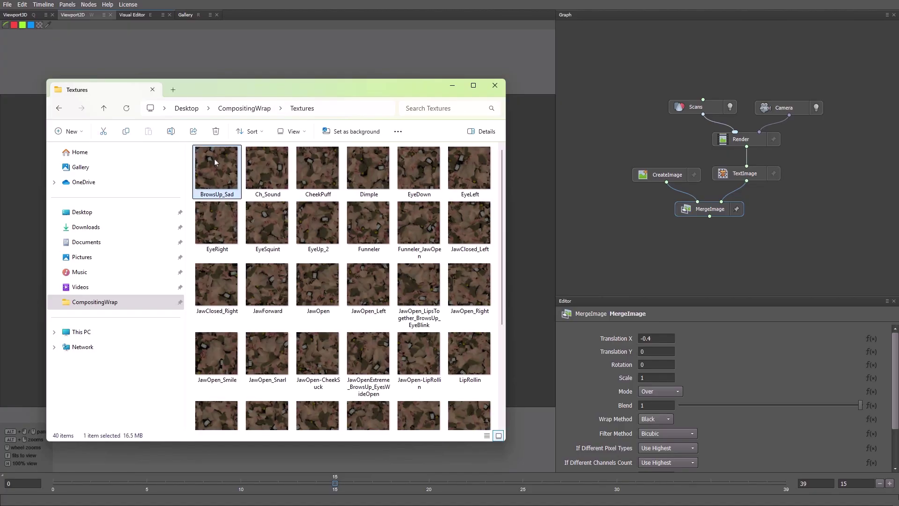
pyautogui.hotkey('ctrl', 'a')
pyautogui.moveTo(517, 164); pyautogui.dragTo(614, 109)
pyautogui.click(447, 249)
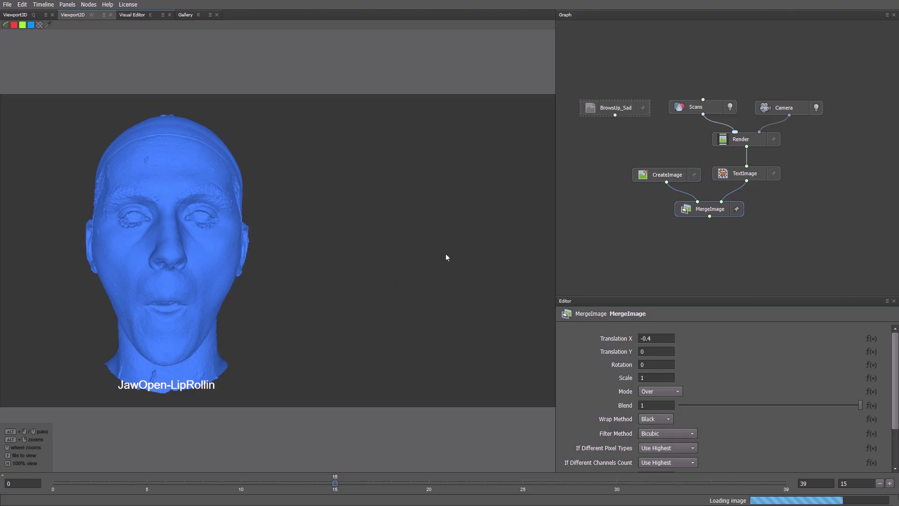
pyautogui.click(644, 110)
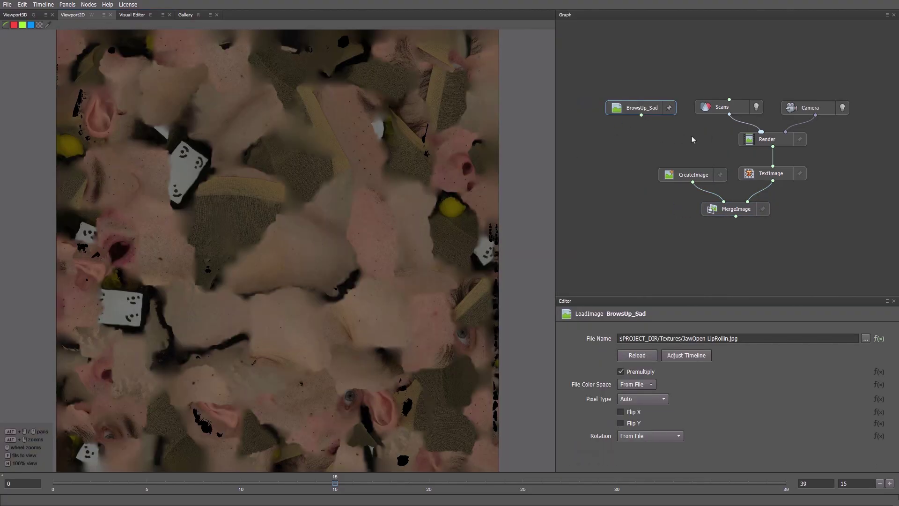
# Add a SetTexture node and feed the texture images into it.
pyautogui.press('Tab')
pyautogui.write('settexture')
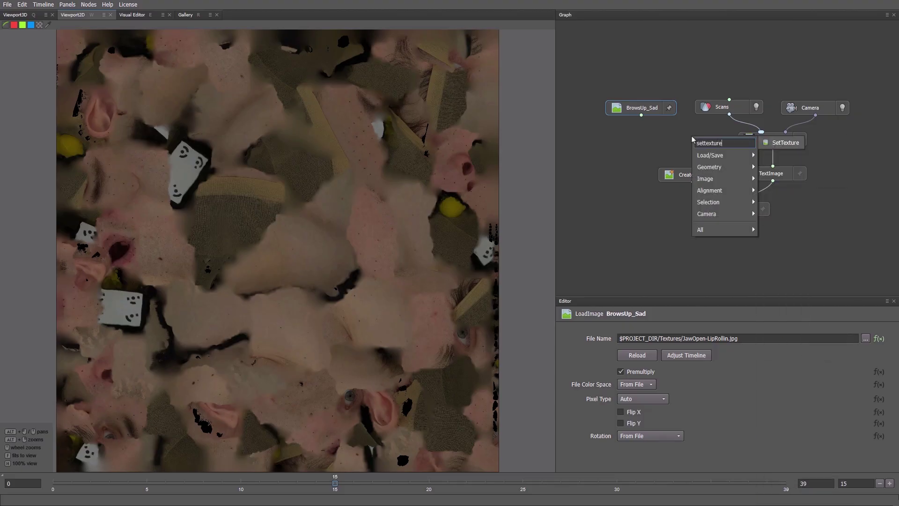
pyautogui.press('Return')
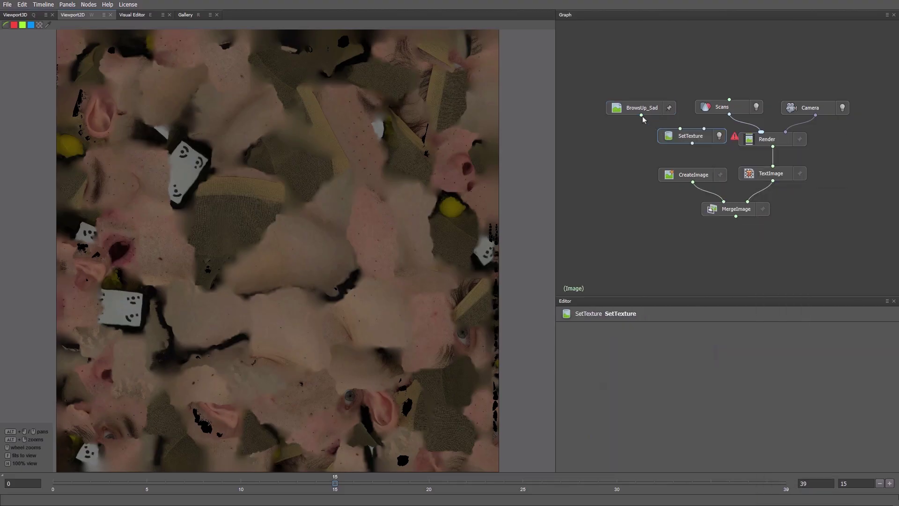
pyautogui.moveTo(642, 115); pyautogui.dragTo(691, 142)
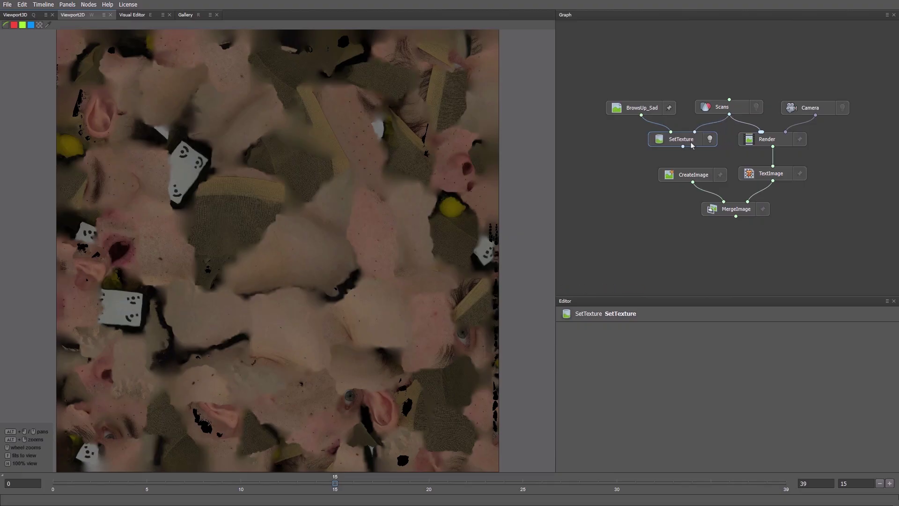
# Show the textured scan in the 3D view and orbit the head to inspect the texture.
pyautogui.press('q')
pyautogui.click(323, 251)
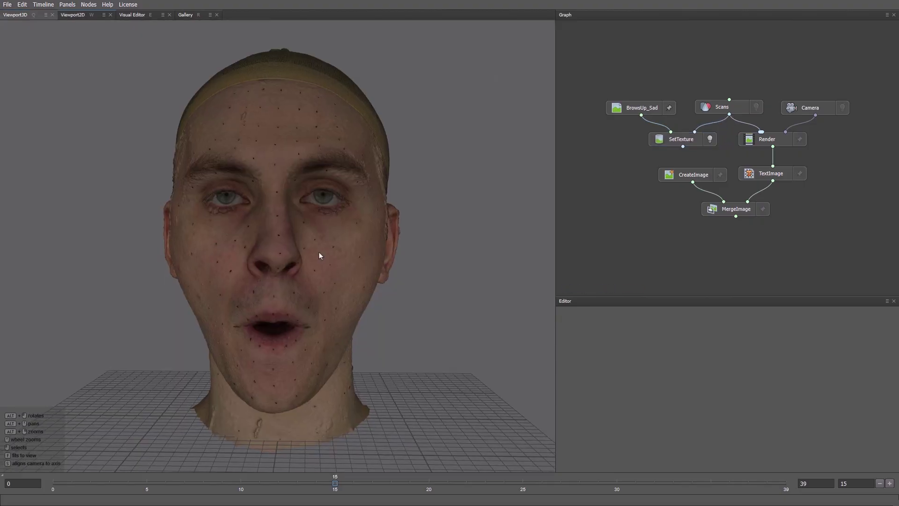
pyautogui.keyDown('alt'); pyautogui.moveTo(302, 254); pyautogui.dragTo(344, 257); pyautogui.keyUp('alt')
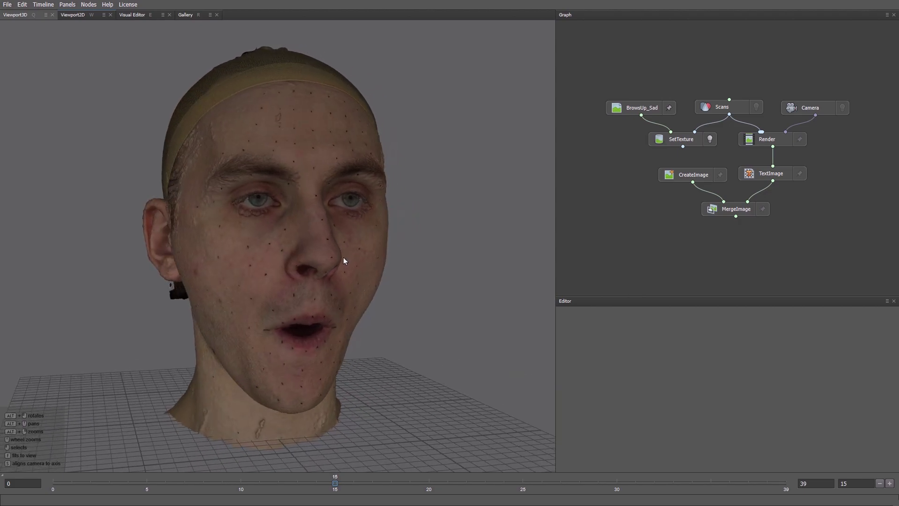
# Duplicate the Render node as Render1 and feed the SetTexture output into it.
pyautogui.click(749, 140)
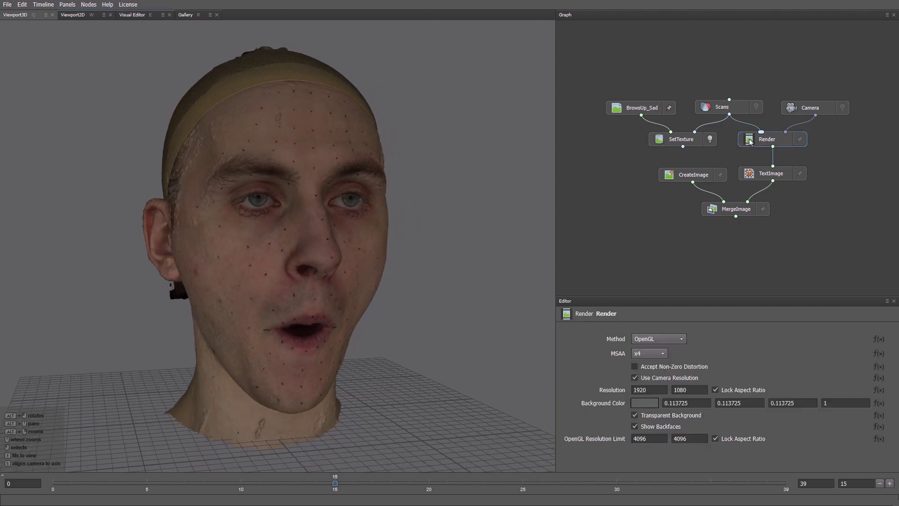
pyautogui.click(864, 143)
pyautogui.hotkey('ctrl', 'v')
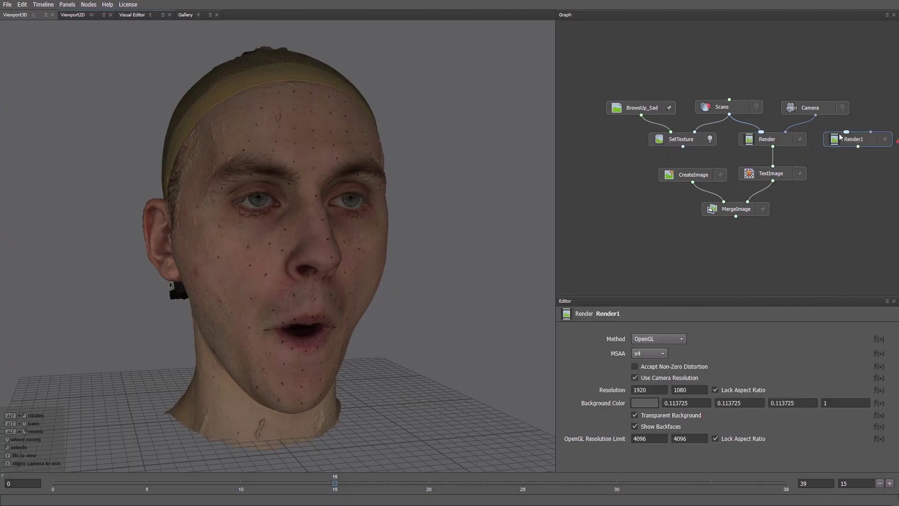
pyautogui.moveTo(847, 79); pyautogui.dragTo(847, 131)
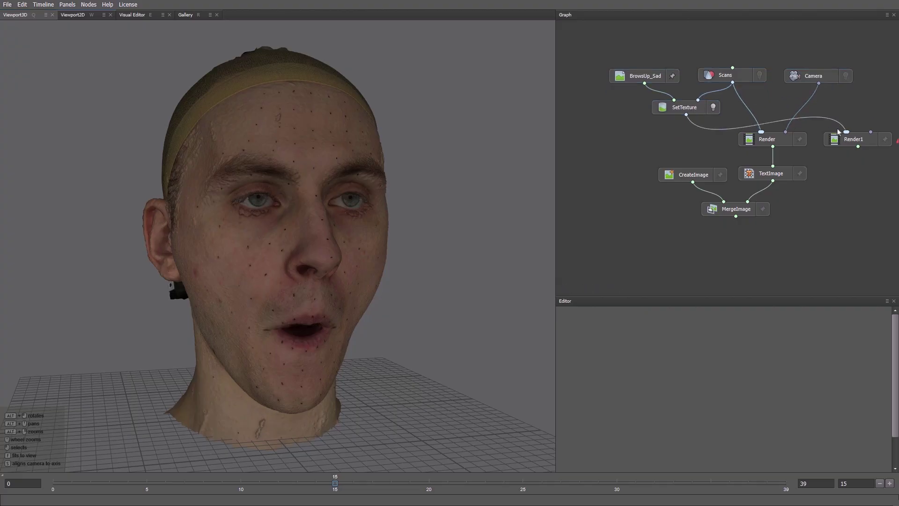
pyautogui.moveTo(819, 84); pyautogui.dragTo(870, 132)
# Connect the Camera to Render1 and fit its rendered image in the 2D view.
pyautogui.click(885, 140)
pyautogui.press('w')
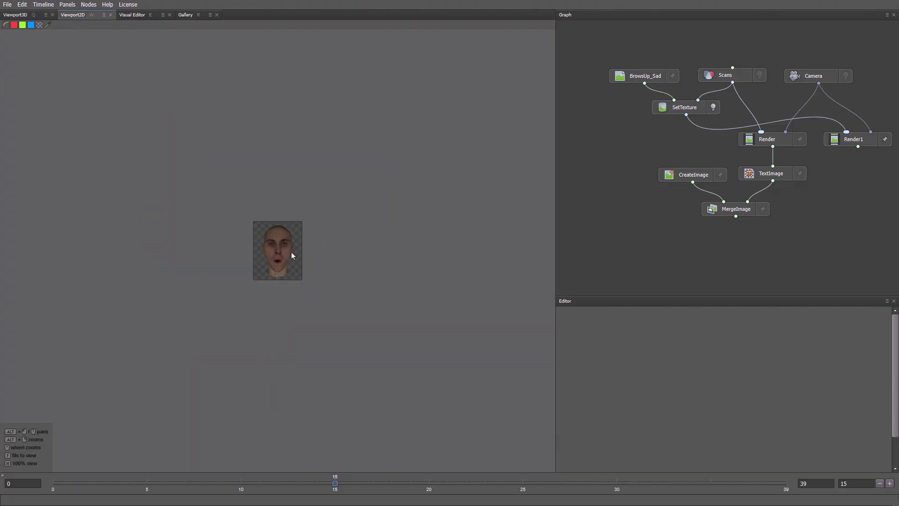
pyautogui.press('f')
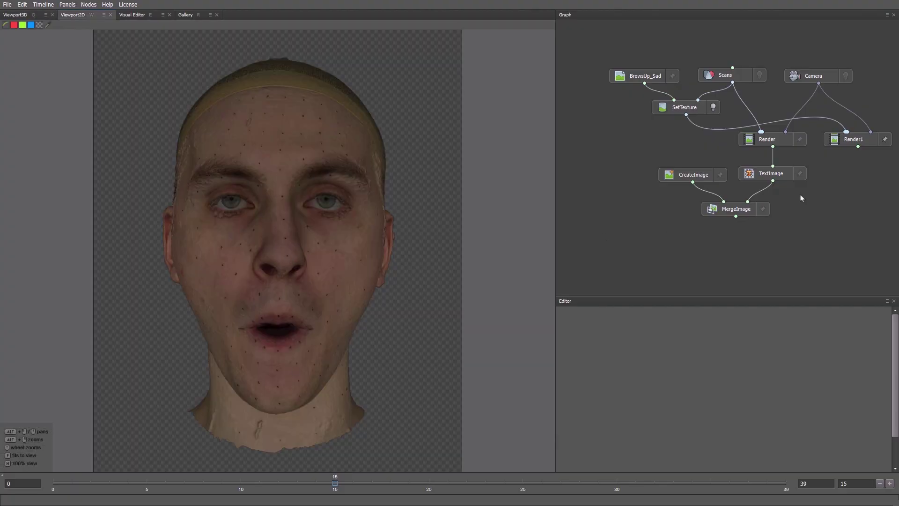
# Add a MergeImage1 node fed by the blue labelled render and the textured Render1 output.
pyautogui.rightClick(796, 242)
pyautogui.write('mergeimage')
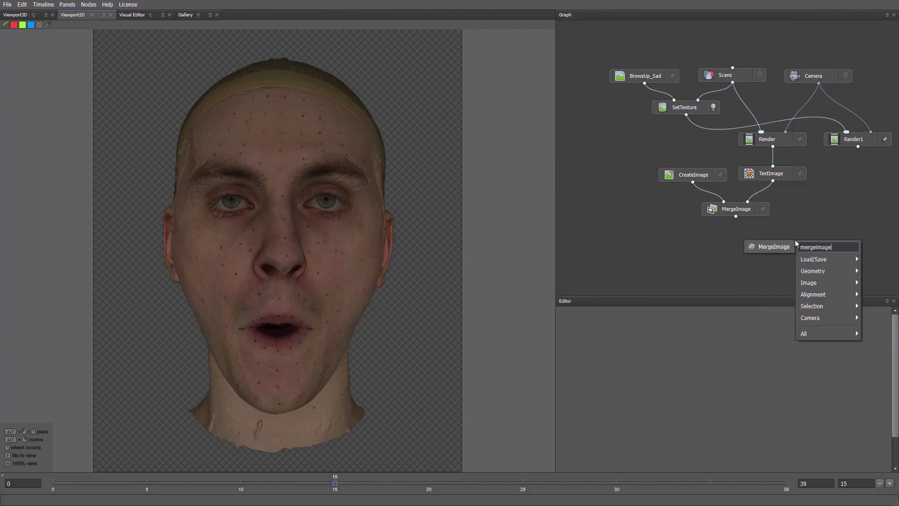
pyautogui.press('Return')
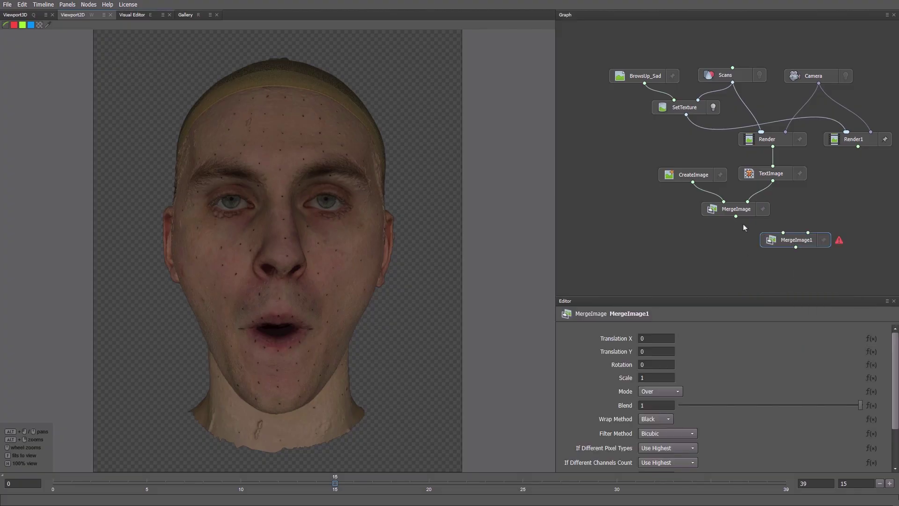
pyautogui.moveTo(736, 216); pyautogui.dragTo(783, 232)
pyautogui.moveTo(858, 147); pyautogui.dragTo(808, 233)
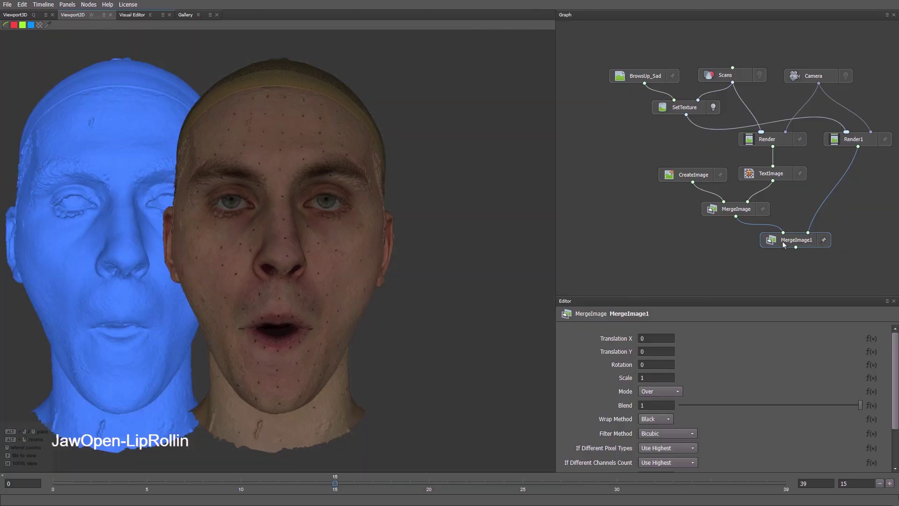
# Offset the textured face with Translation X 0.3 and move TextImage below MergeImage1.
pyautogui.click(654, 338)
pyautogui.write('0.3')
pyautogui.press('Return')
pyautogui.scroll(1, 654, 338)
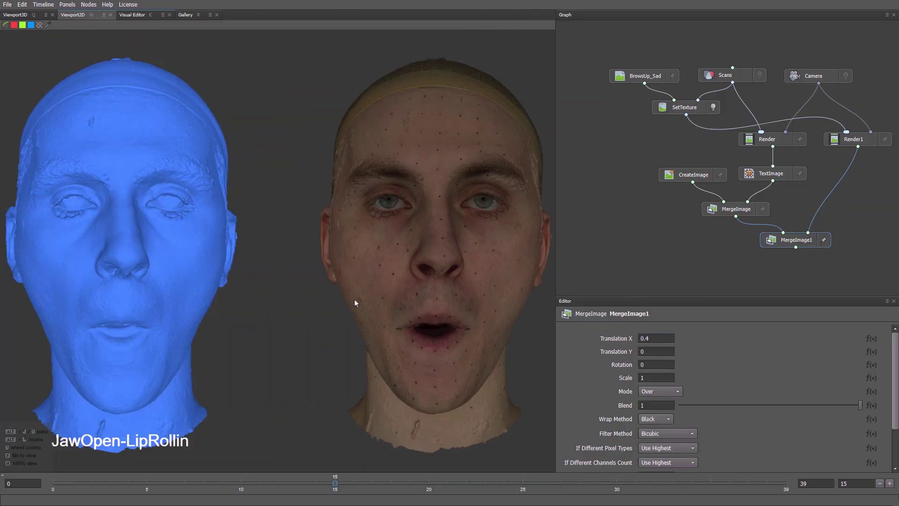
pyautogui.press('f')
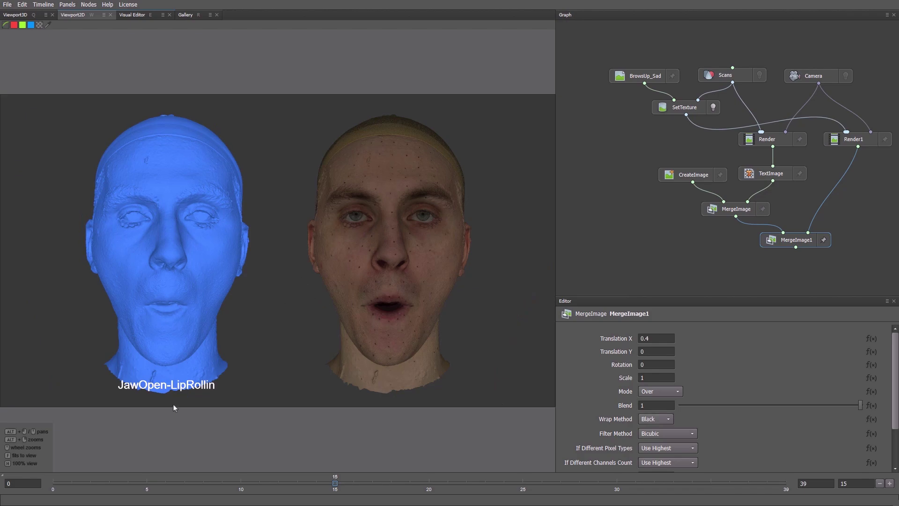
pyautogui.moveTo(757, 172); pyautogui.dragTo(748, 202)
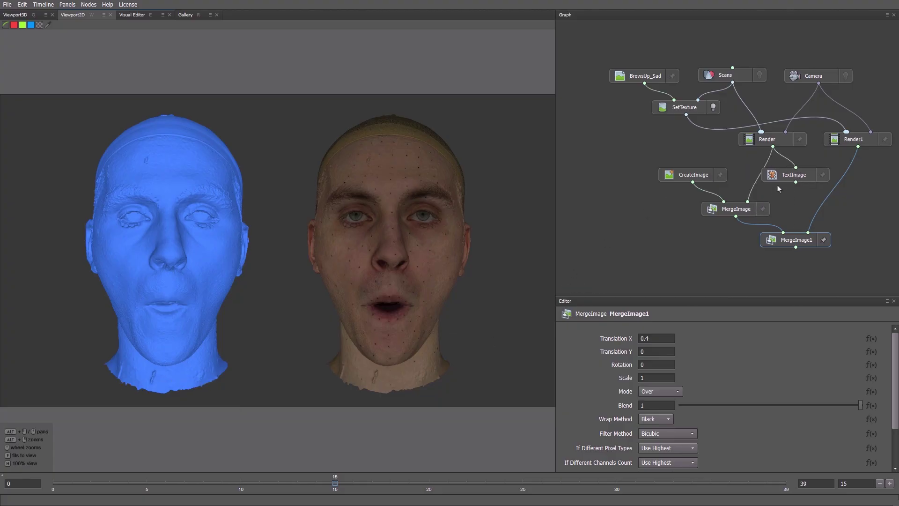
pyautogui.moveTo(792, 180); pyautogui.dragTo(796, 265)
# Feed MergeImage1 into TextImage, then check frames 16, 17 and 18, ending on JawOpen_Left.
pyautogui.click(823, 272)
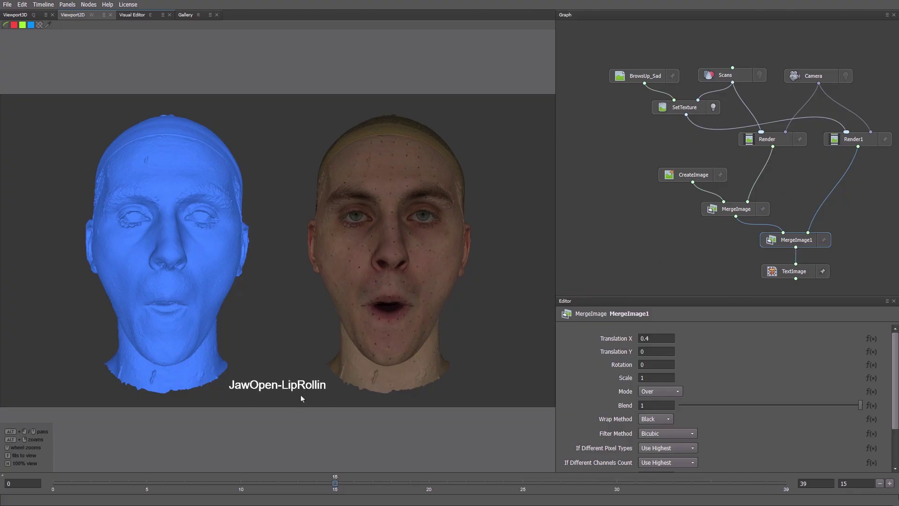
pyautogui.click(353, 480)
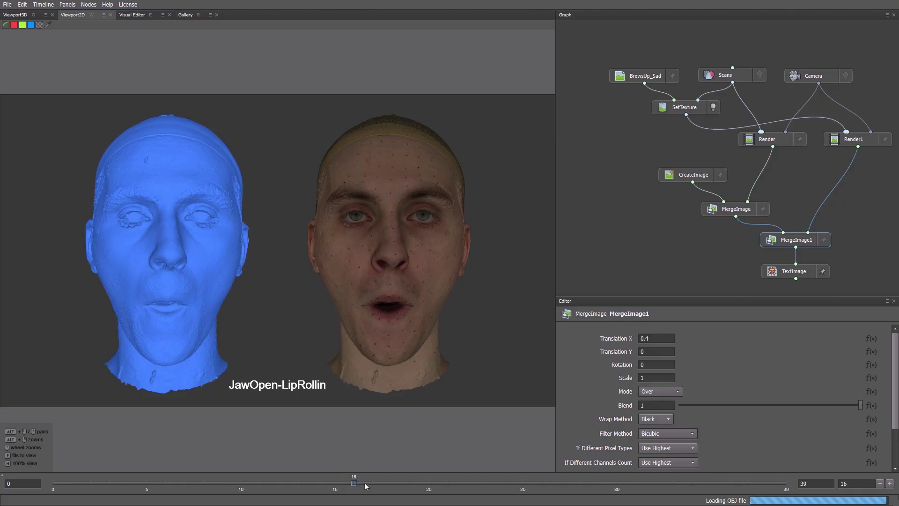
pyautogui.click(369, 486)
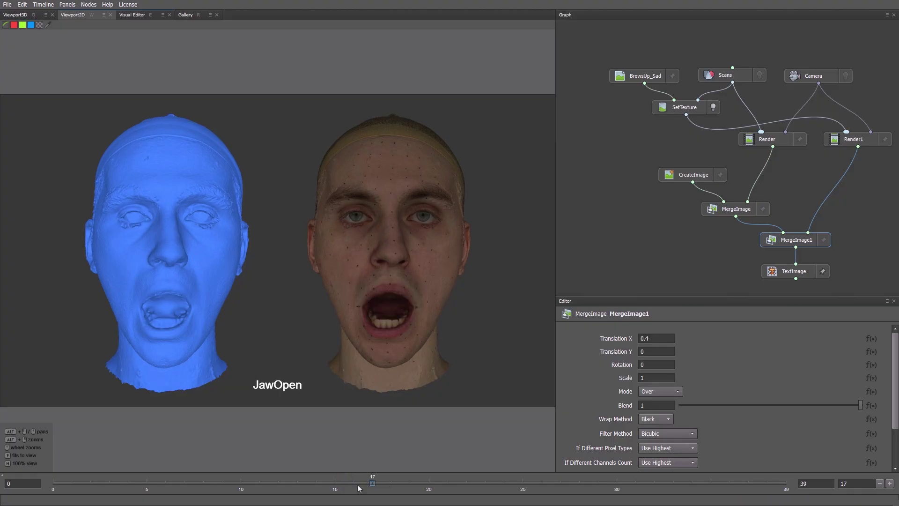
pyautogui.click(390, 487)
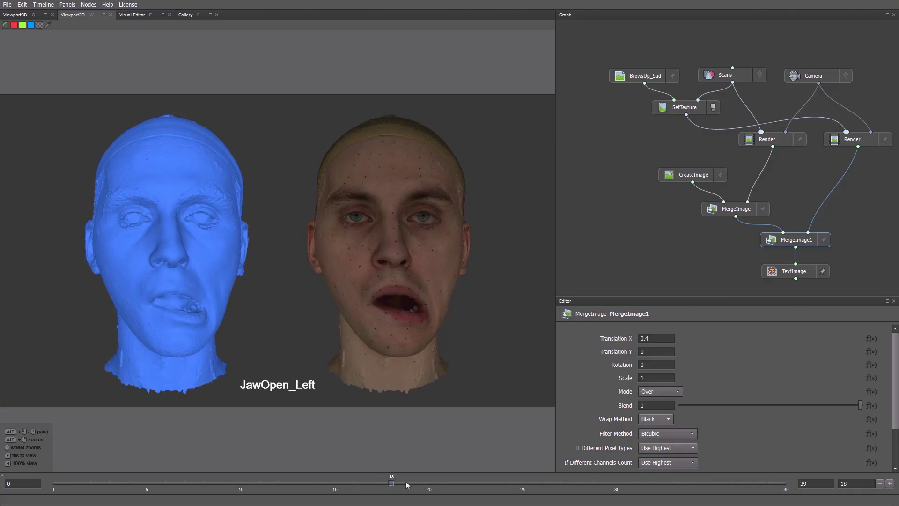
pyautogui.moveTo(731, 278); pyautogui.dragTo(718, 257, button='middle')
# Create a SaveImage node fed by TextImage and line it up underneath.
pyautogui.press('Tab')
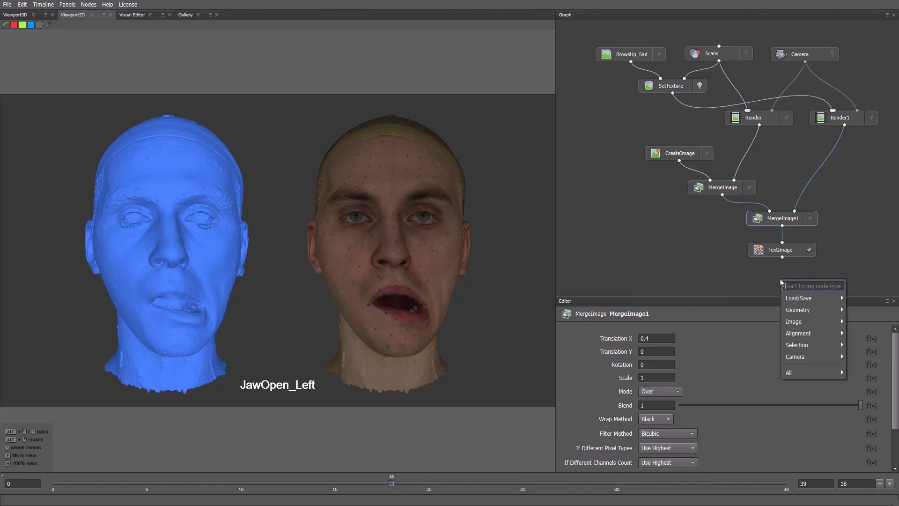
pyautogui.write('saveimag')
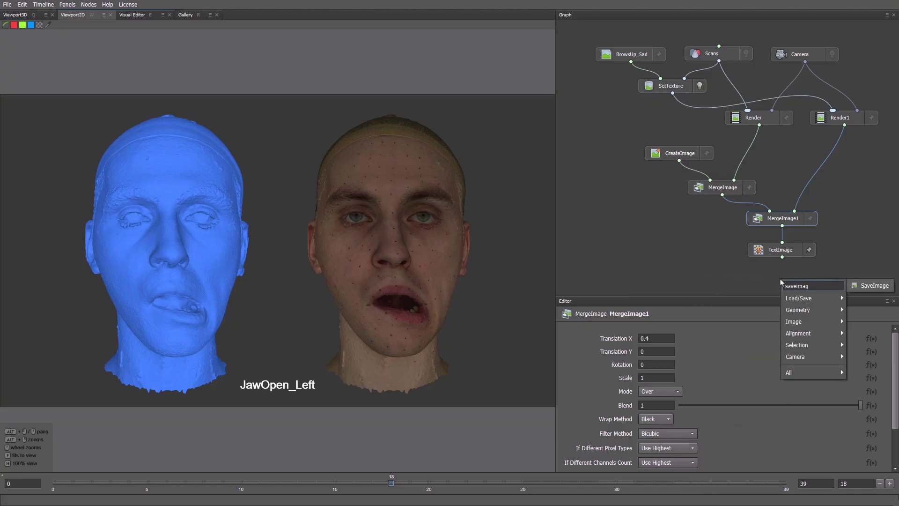
pyautogui.press('Return')
pyautogui.moveTo(782, 258); pyautogui.dragTo(781, 272)
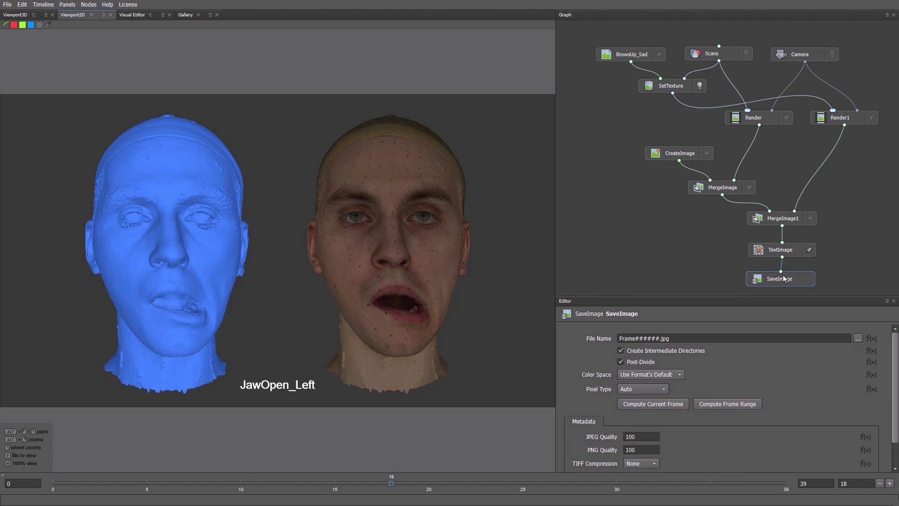
pyautogui.moveTo(786, 278); pyautogui.dragTo(787, 278)
# Copy all of the TextImage label's scan-name expression code from its f(x) editor.
pyautogui.click(770, 255)
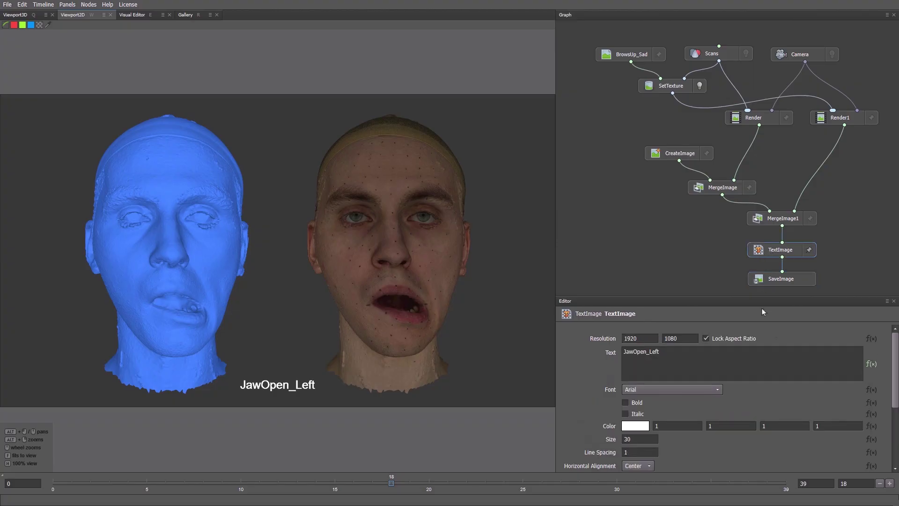
pyautogui.click(871, 364)
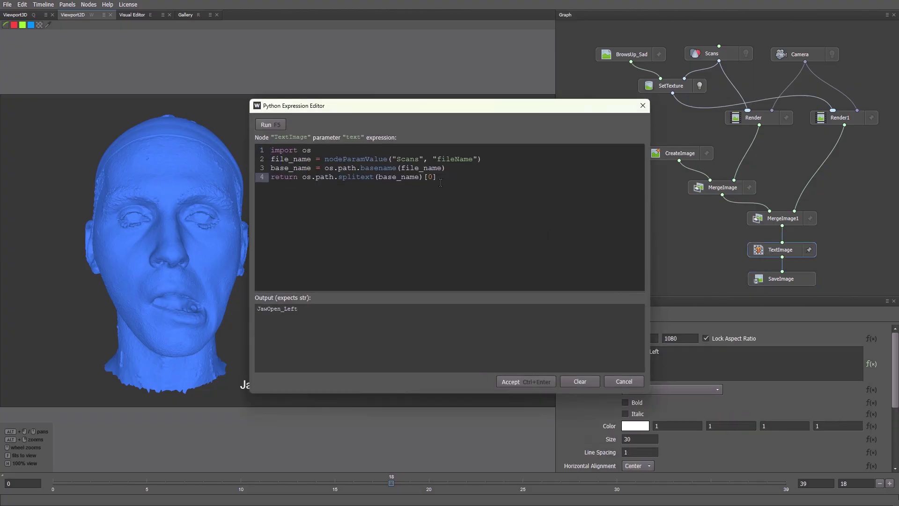
pyautogui.hotkey('ctrl', 'a')
pyautogui.rightClick(303, 163)
pyautogui.click(314, 205)
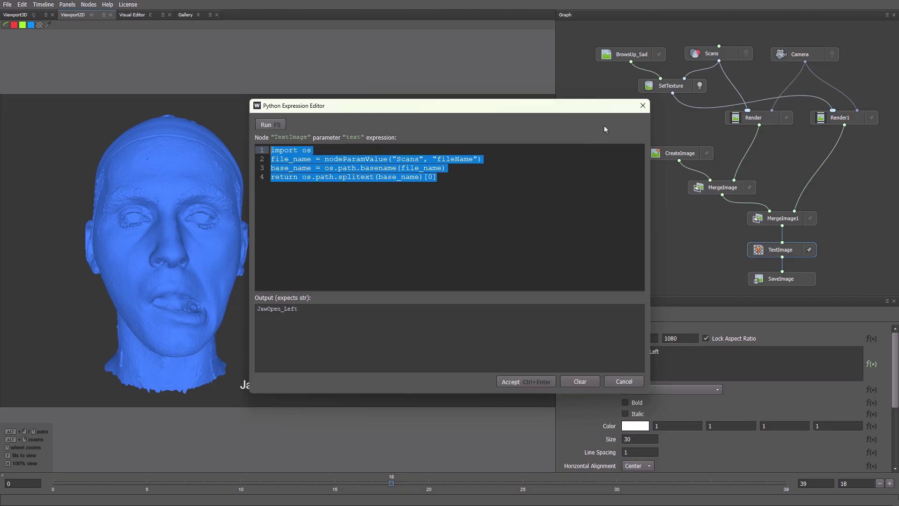
pyautogui.click(643, 106)
# Paste the scan-name code into a File Name expression on SaveImage and preview its output.
pyautogui.click(756, 280)
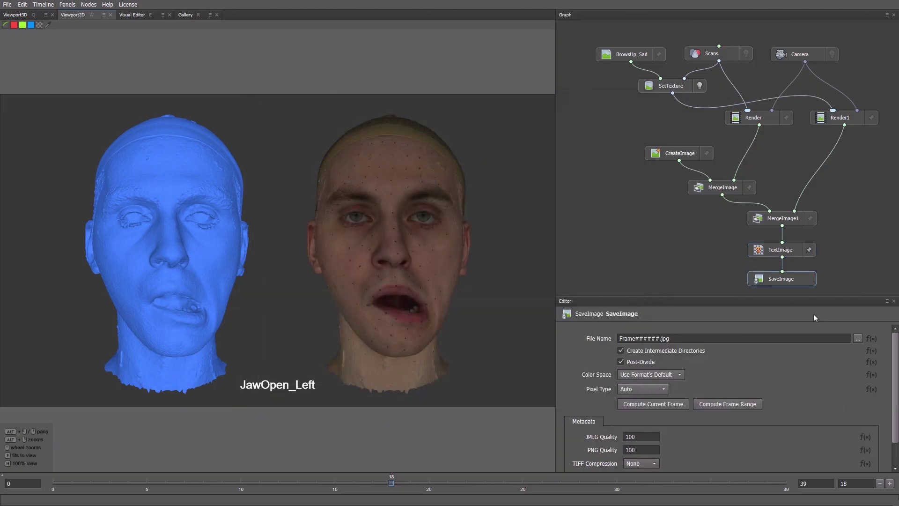
pyautogui.click(872, 338)
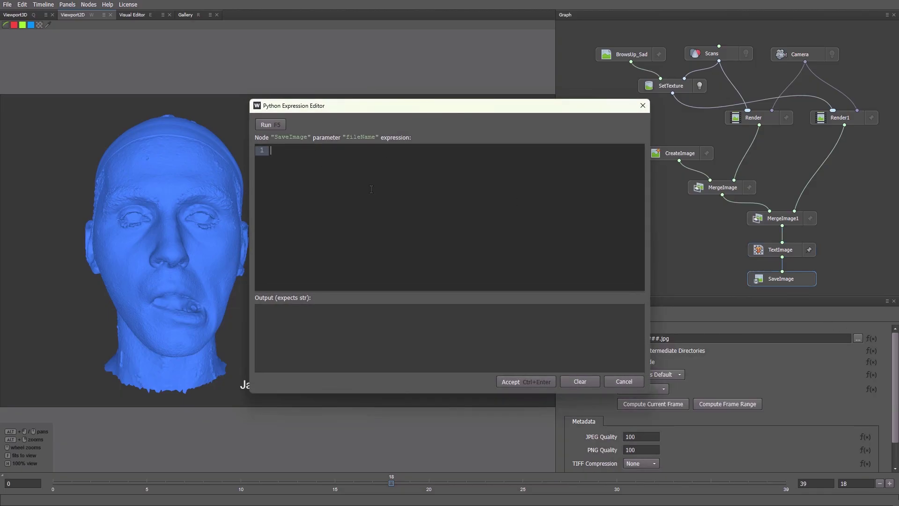
pyautogui.hotkey('ctrl', 'v')
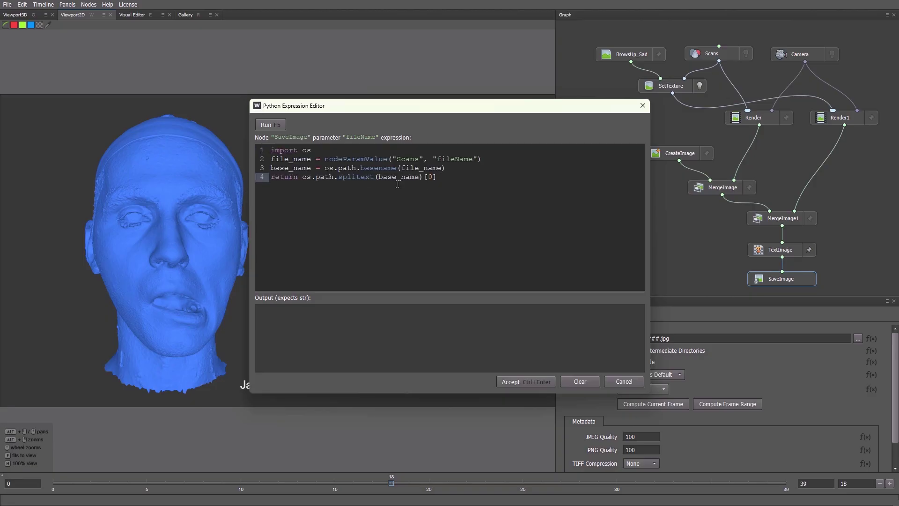
pyautogui.press('F5')
# Rewrite the code to return os.path.join(projectDir(), 'Images', name + '.jpg') and accept it.
pyautogui.moveTo(298, 177); pyautogui.dragTo(248, 178)
pyautogui.write('name =')
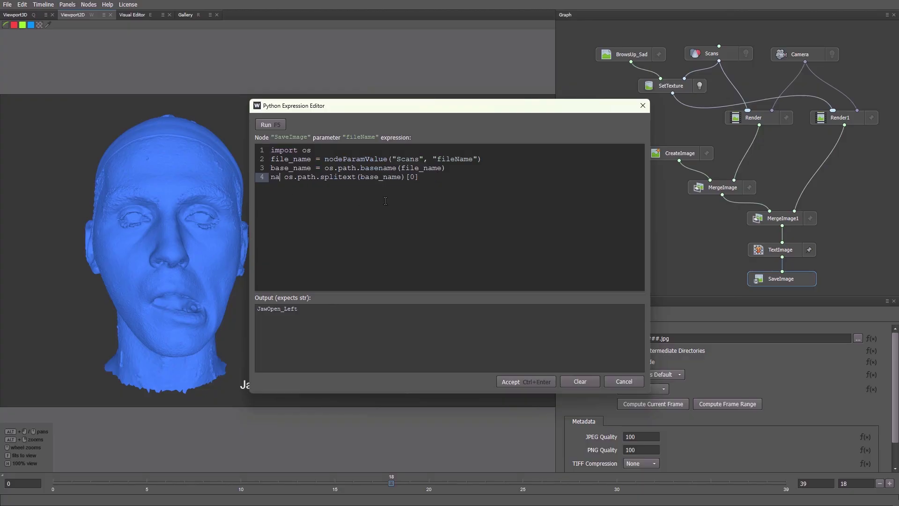
pyautogui.click(475, 176)
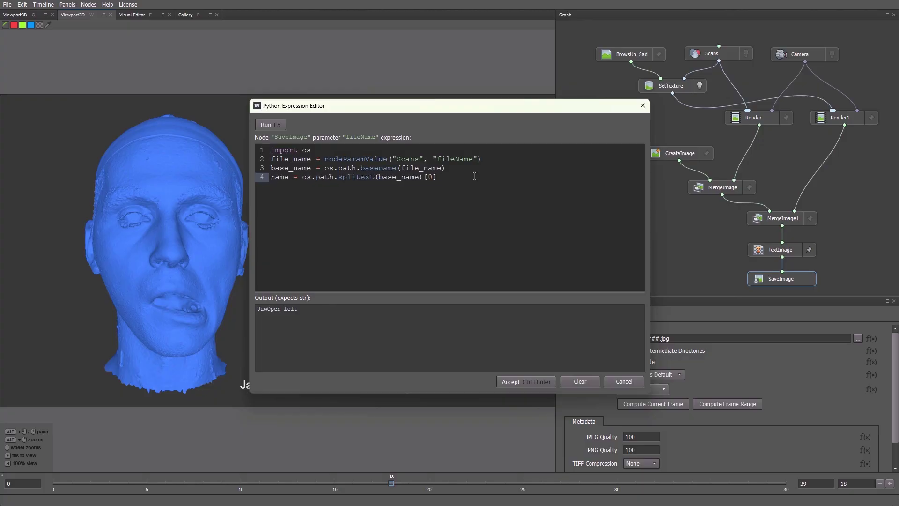
pyautogui.press('Return')
pyautogui.write('dst_name = name')
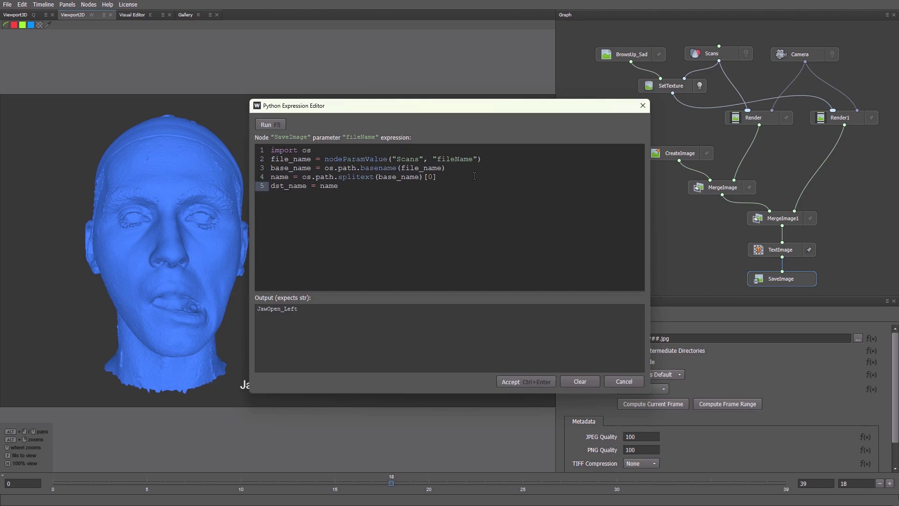
pyautogui.write(' + ".jpg')
pyautogui.press('Return')
pyautogui.write('return dst_name')
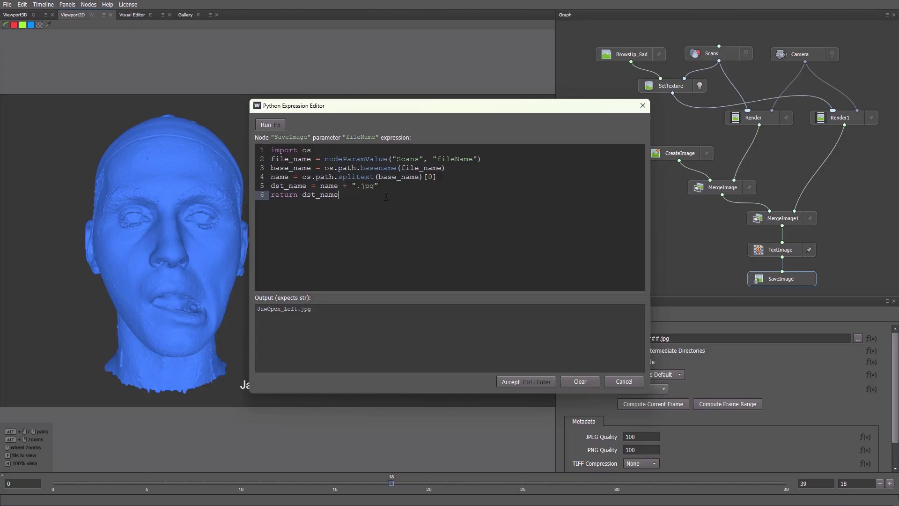
pyautogui.doubleClick(335, 195)
pyautogui.write('os.path')
pyautogui.write('.join')
pyautogui.write('()')
pyautogui.write('project')
pyautogui.write('Dir()')
pyautogui.write(', "Images')
pyautogui.write(', dst_name')
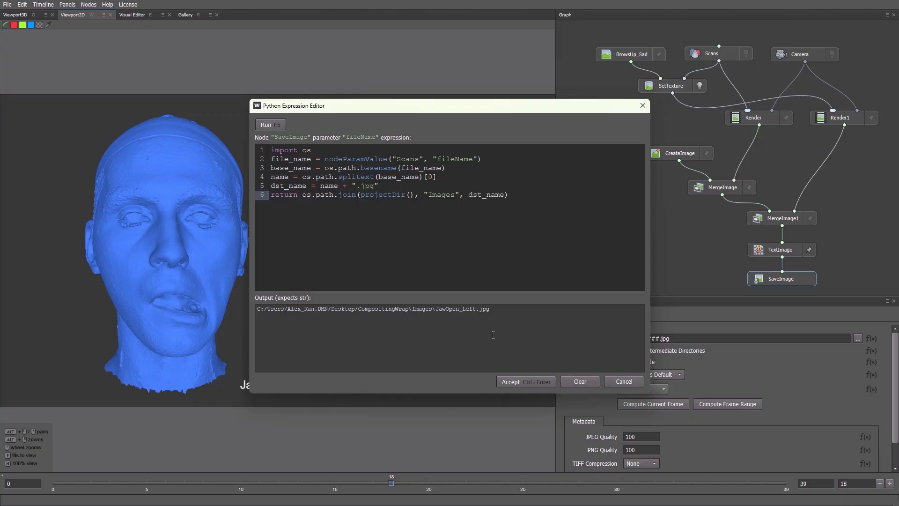
pyautogui.click(504, 381)
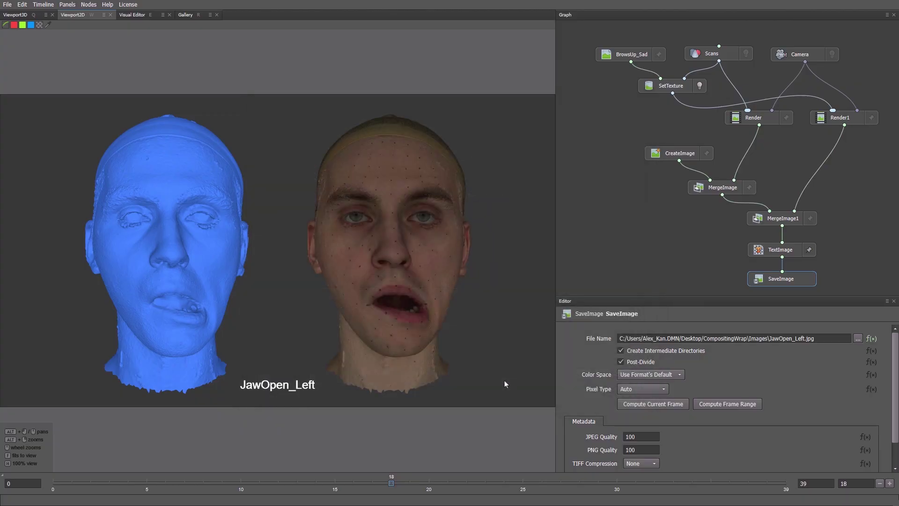
# Compute and export frames 0–39 as JPG previews.
pyautogui.click(406, 489)
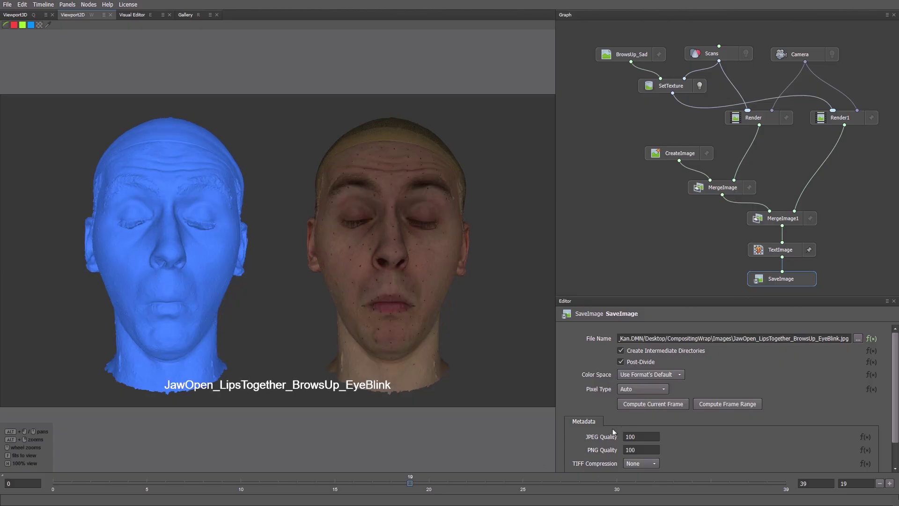
pyautogui.click(727, 405)
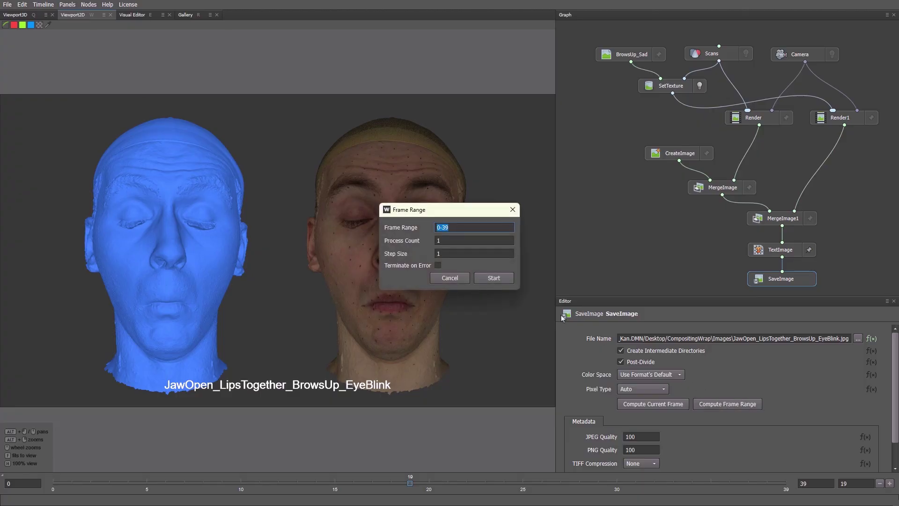
pyautogui.click(446, 240)
pyautogui.click(502, 283)
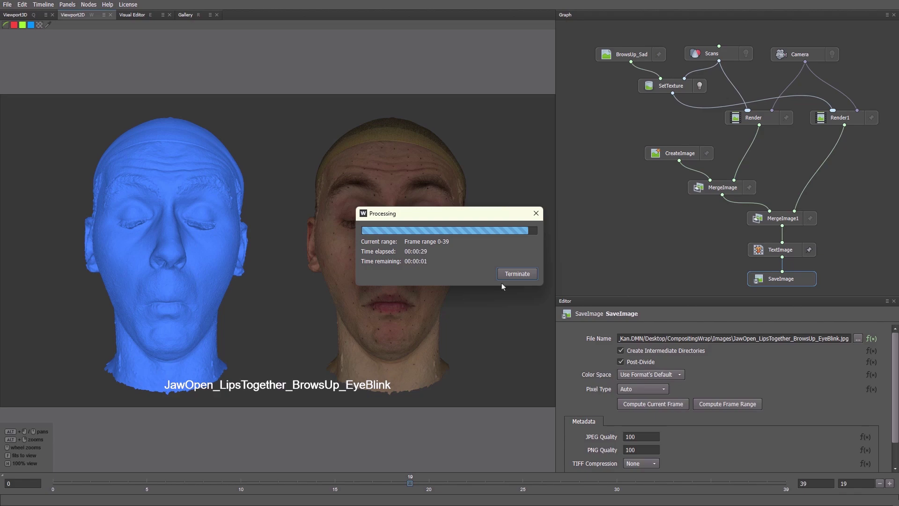
pyautogui.click(459, 261)
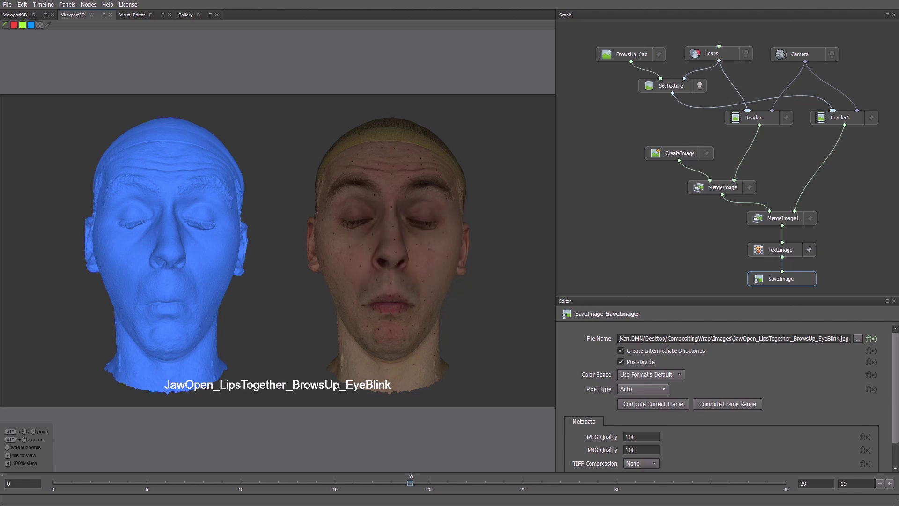
# Open the CompositingWrap Images folder and view the first exported preview.
pyautogui.hotkey('alt', 'Tab')
pyautogui.click(244, 110)
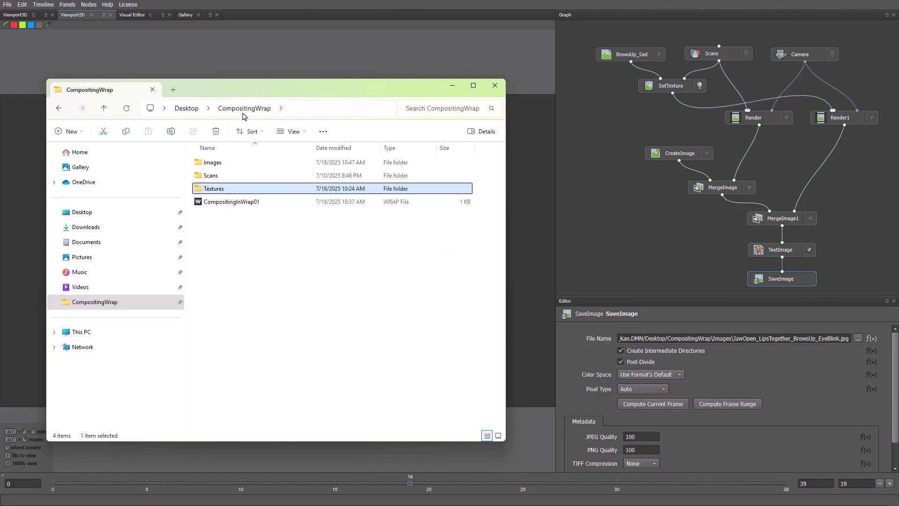
pyautogui.doubleClick(210, 163)
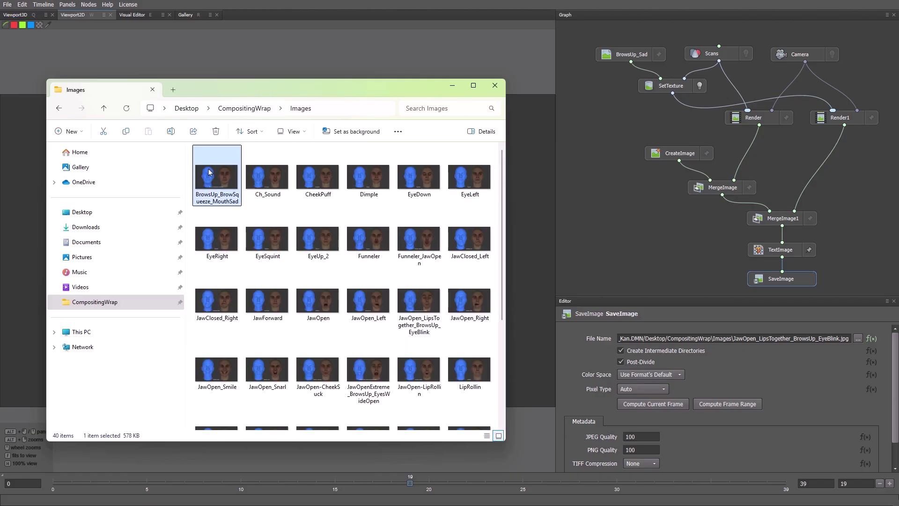
pyautogui.doubleClick(209, 172)
# Maximize the photo viewer and page forward through seven exported previews to JawForward.jpg.
pyautogui.click(695, 71)
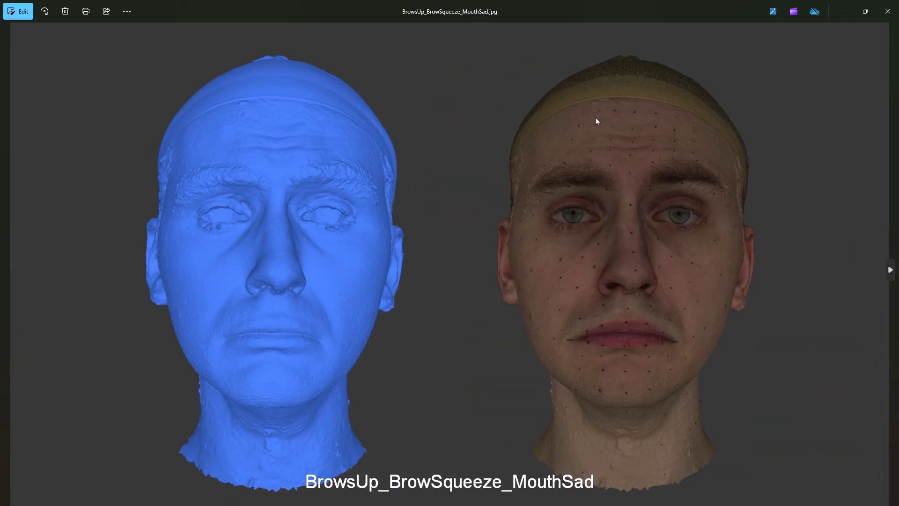
pyautogui.press('Right')
pyautogui.press('Right')
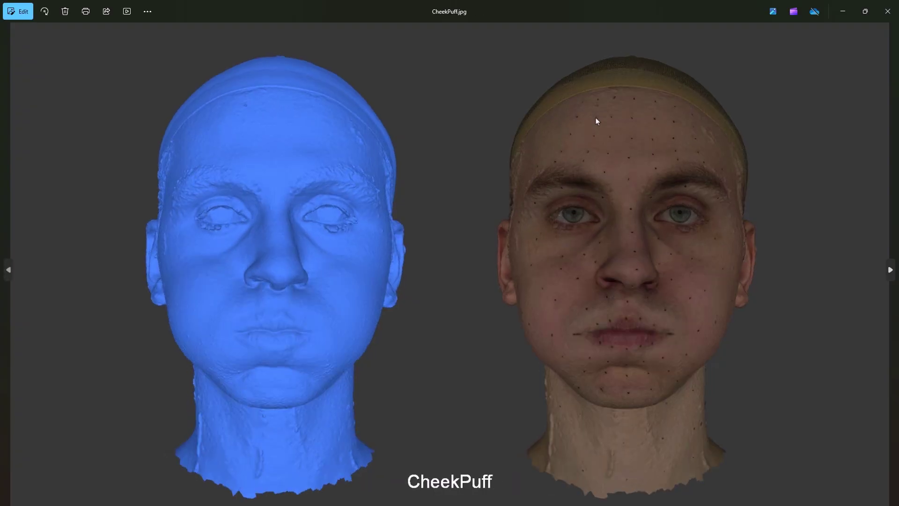
pyautogui.press('Right')
pyautogui.press('Right')
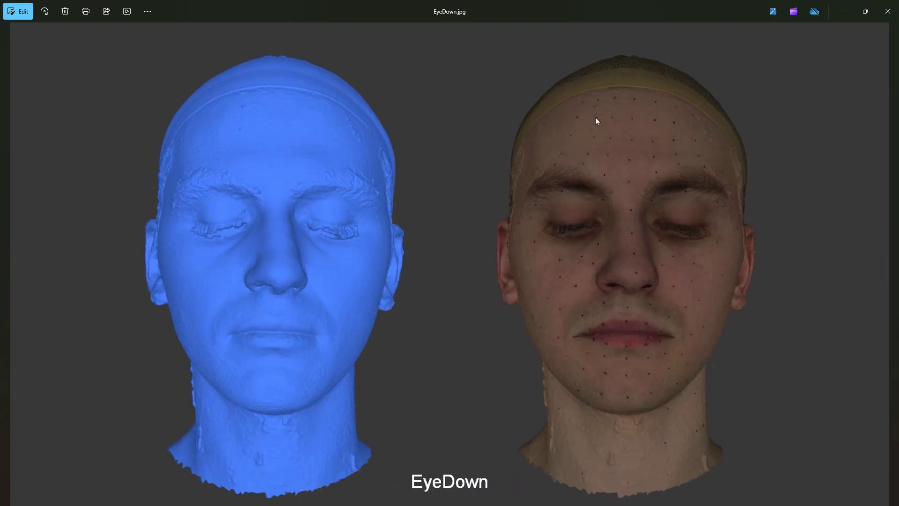
pyautogui.press('Right')
pyautogui.press('Right')
pyautogui.press('Right')
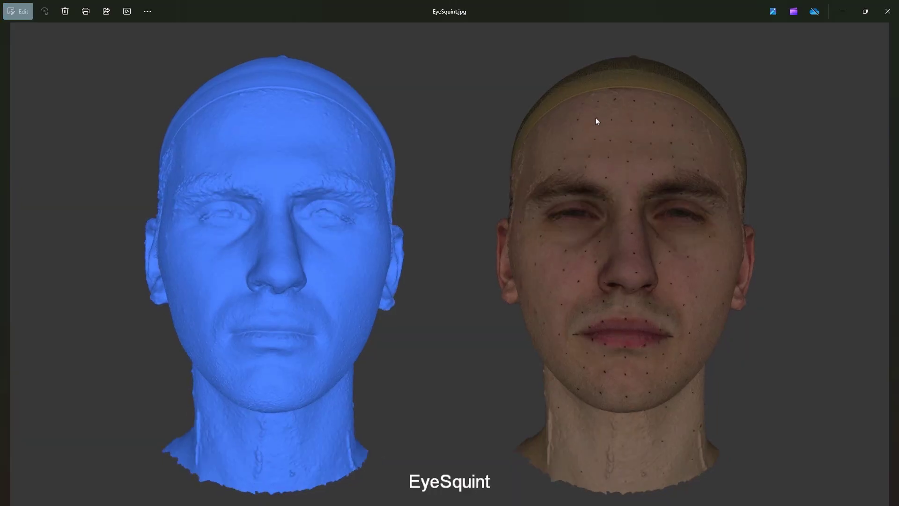
pyautogui.press('Right')
pyautogui.press('Right')
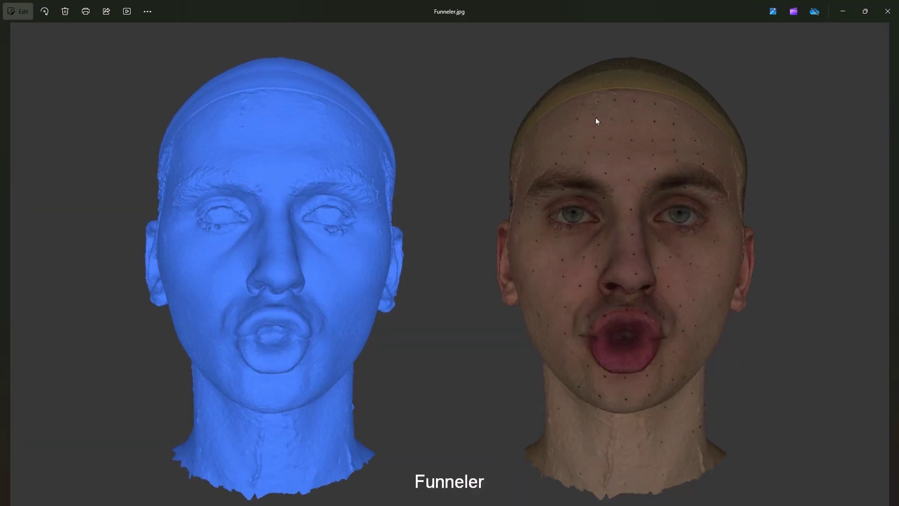
pyautogui.press('Right')
pyautogui.press('Right')
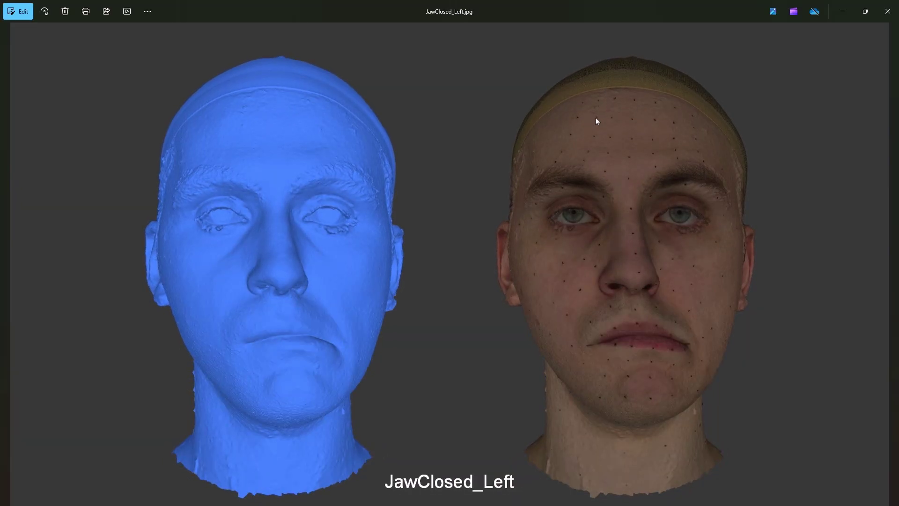
pyautogui.press('Right')
pyautogui.press('Right')
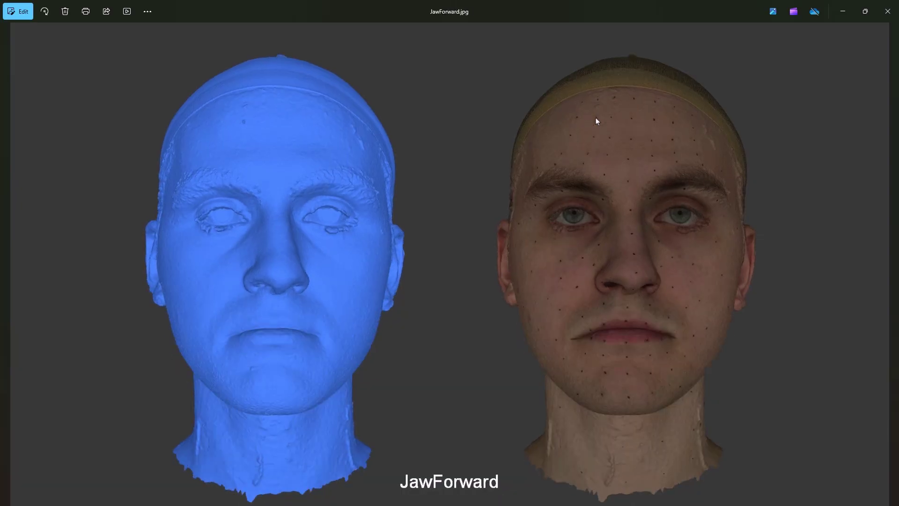
pyautogui.press('Right')
pyautogui.press('Right')
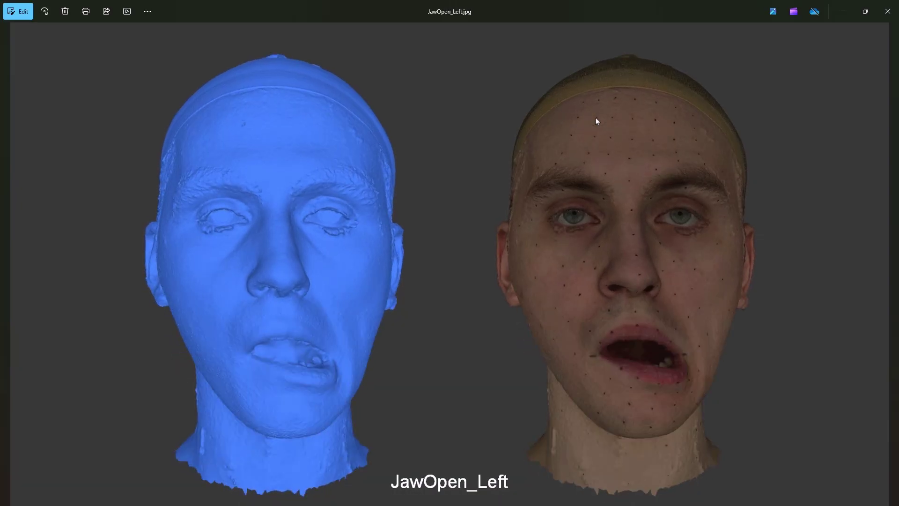